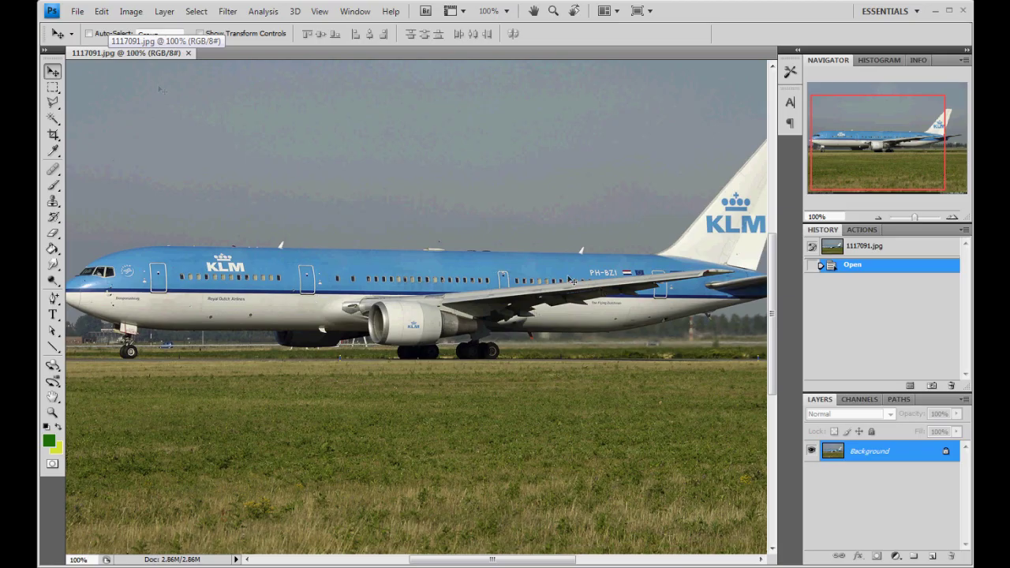
# Step: Browse for a file to open, going to the AAiA door config folder within PSD files and Full Body Kits
pyautogui.click(78, 11)
pyautogui.click(87, 40)
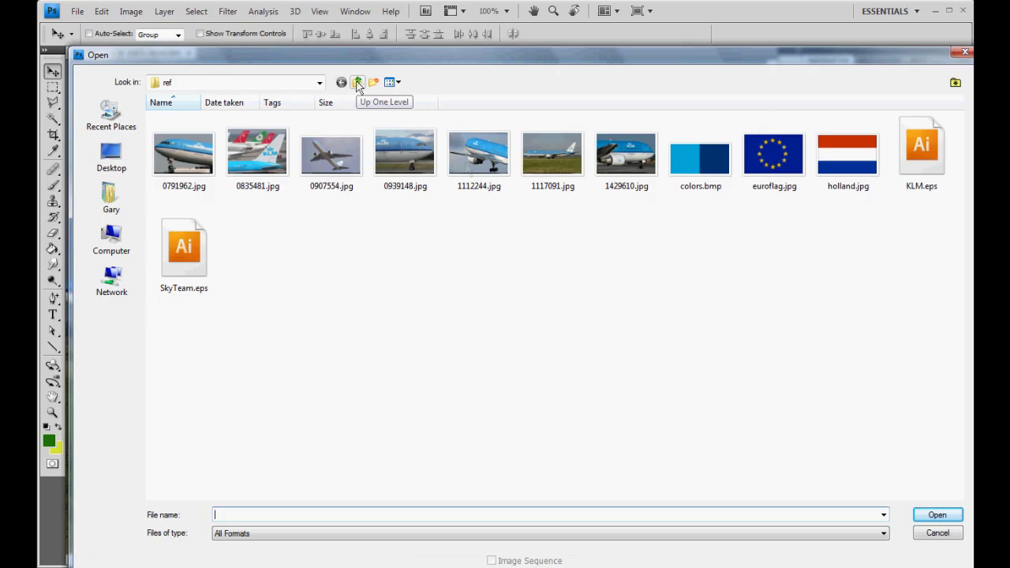
pyautogui.click(527, 272)
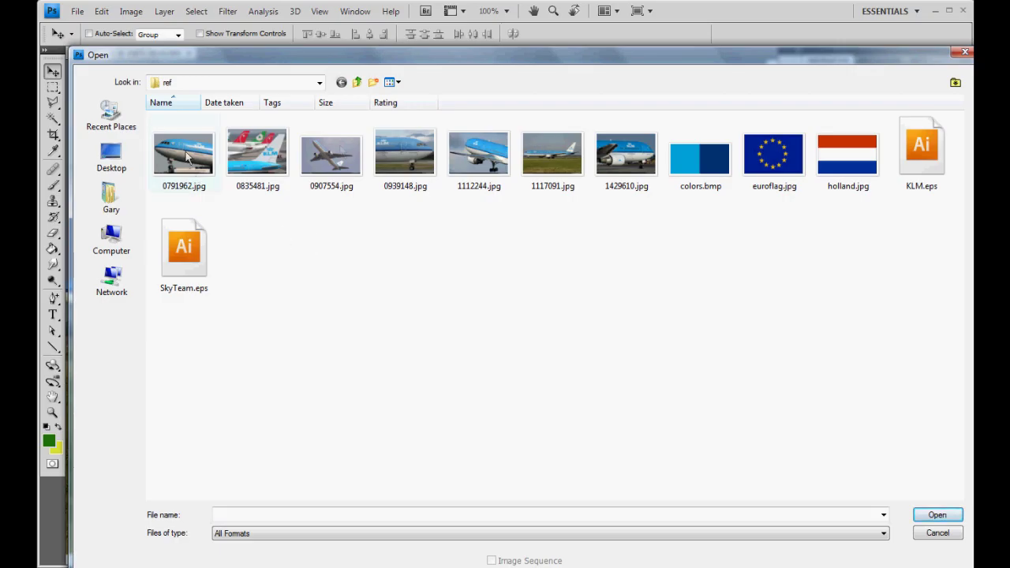
pyautogui.click(437, 236)
pyautogui.click(358, 82)
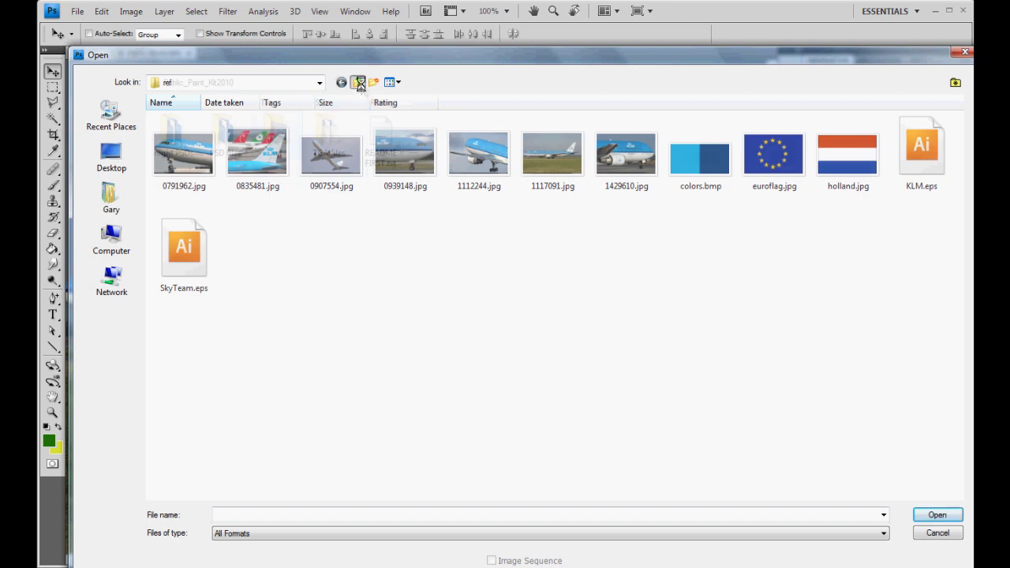
pyautogui.doubleClick(223, 135)
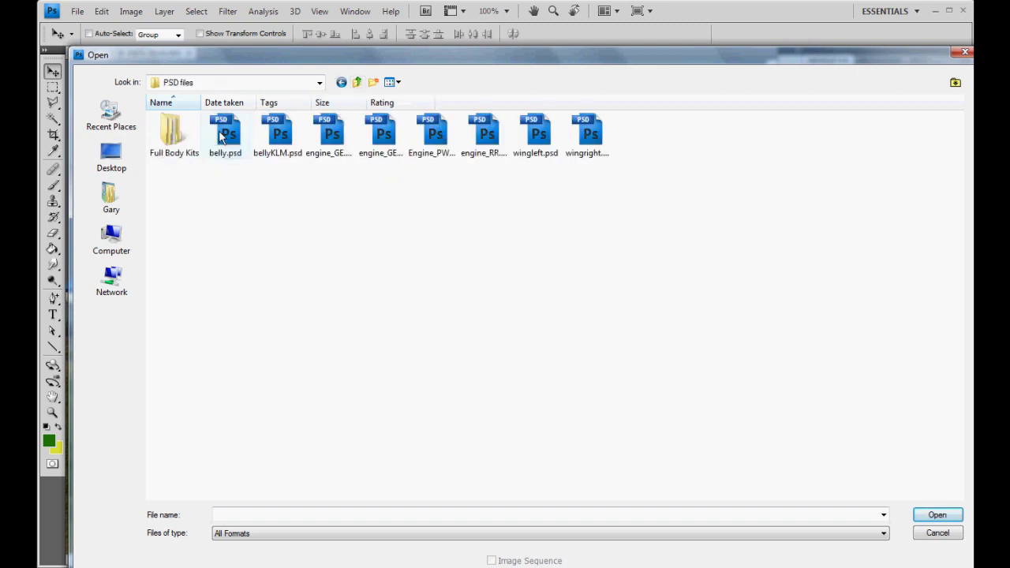
pyautogui.doubleClick(174, 140)
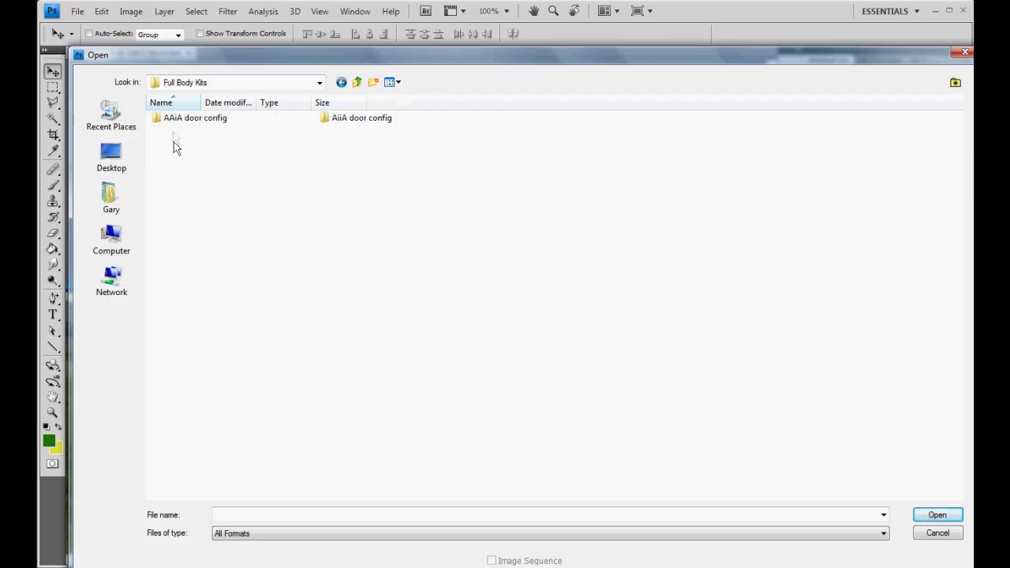
pyautogui.doubleClick(180, 125)
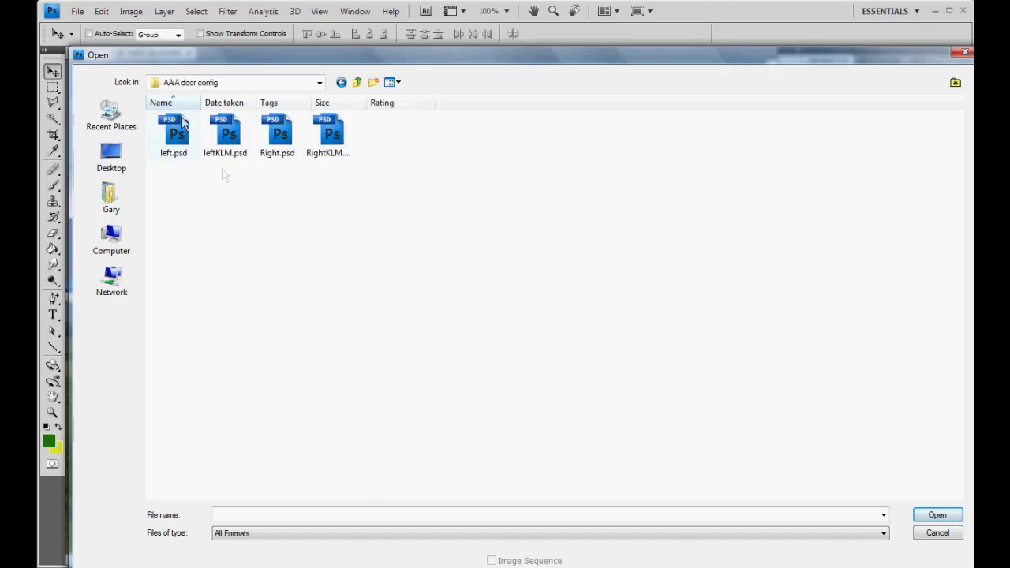
# Step: Delete leftKLM.psd and RightKLM.psd from the AAiA door config folder
pyautogui.click(225, 146)
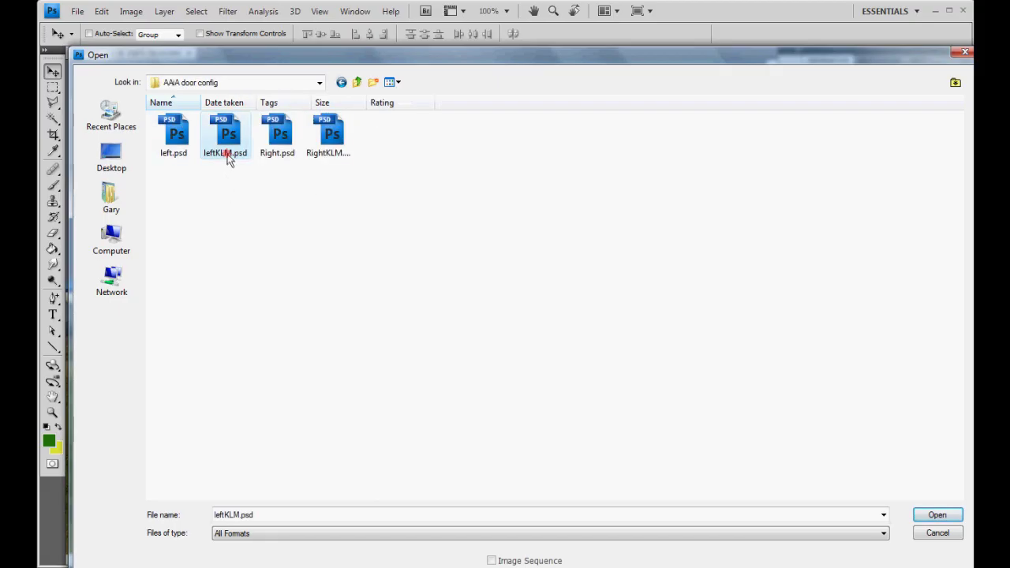
pyautogui.click(343, 155)
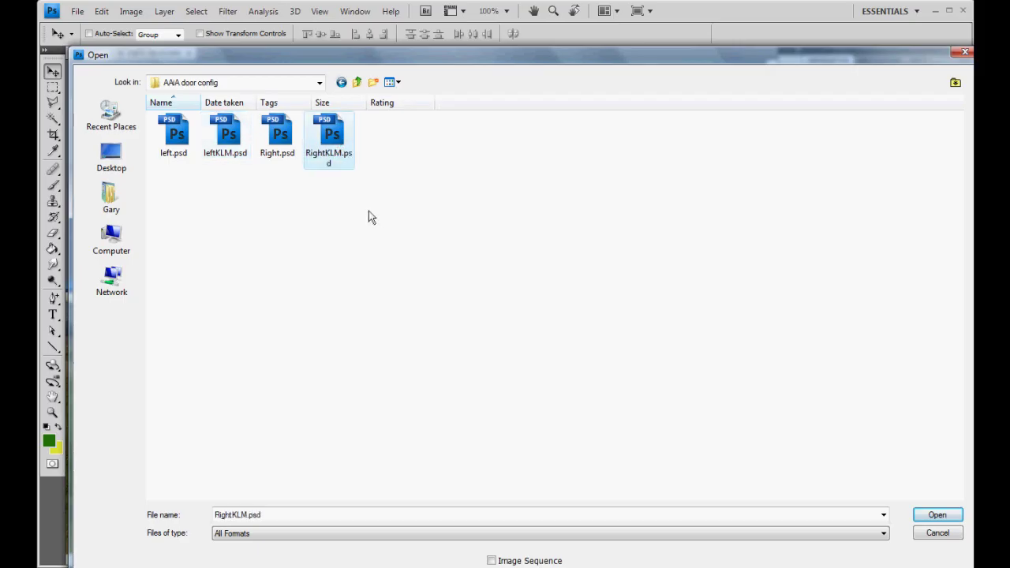
pyautogui.click(233, 150)
pyautogui.keyDown('ctrl'); pyautogui.click(345, 153); pyautogui.keyUp('ctrl')
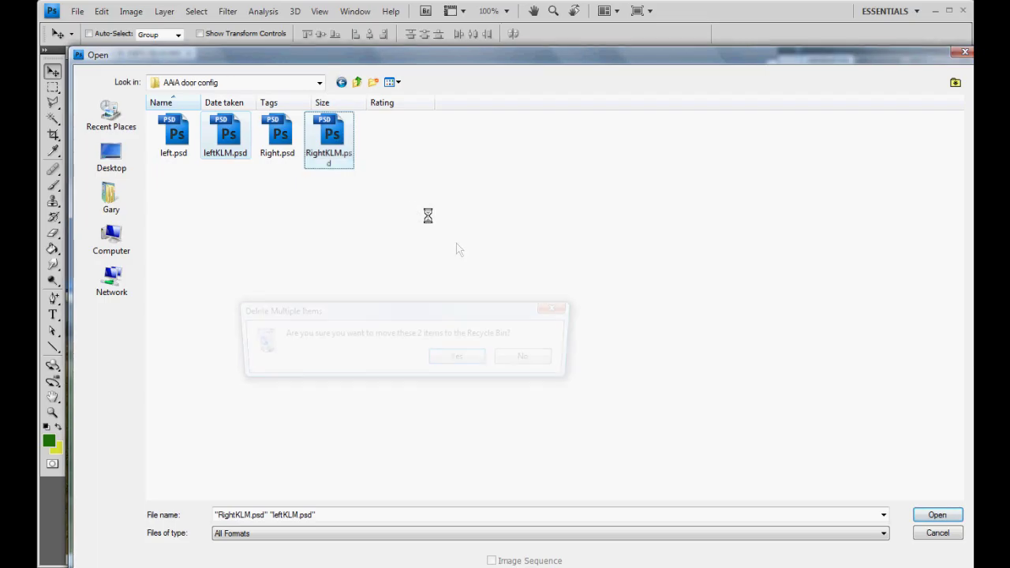
pyautogui.click(462, 357)
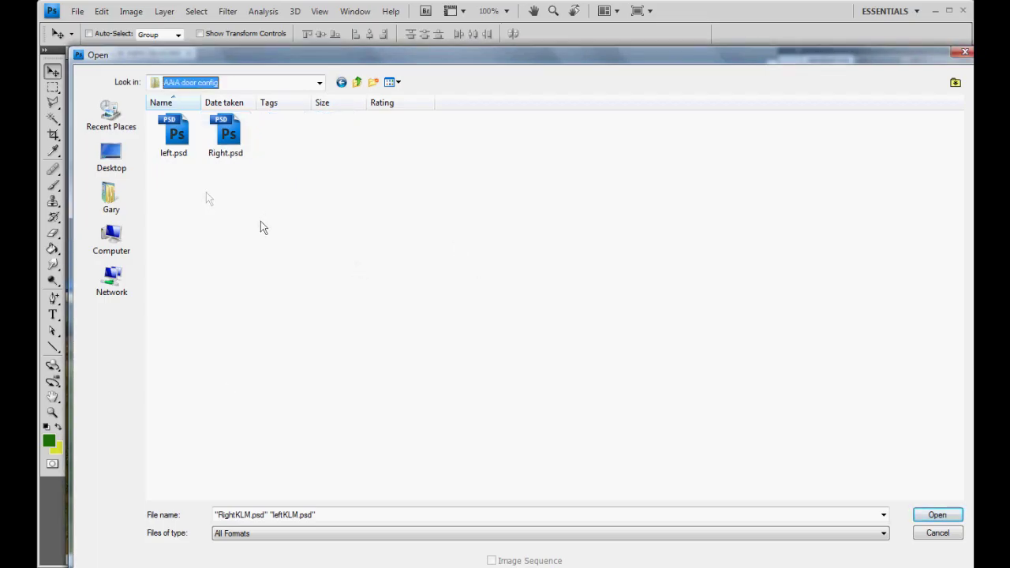
# Step: Open left.psd and compare it with the 1117091.jpg reference photo, ending on left.psd
pyautogui.click(184, 138)
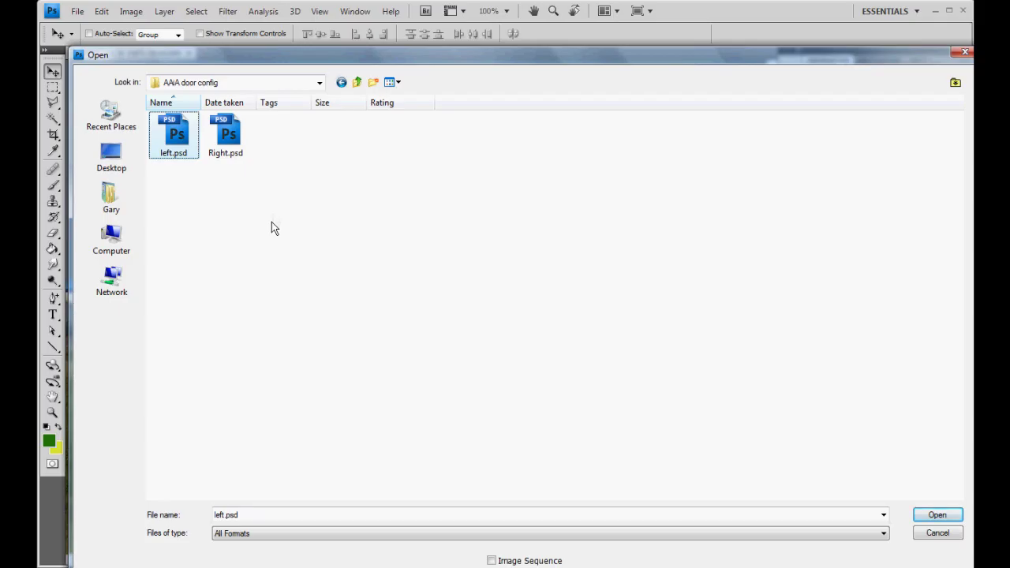
pyautogui.click(937, 514)
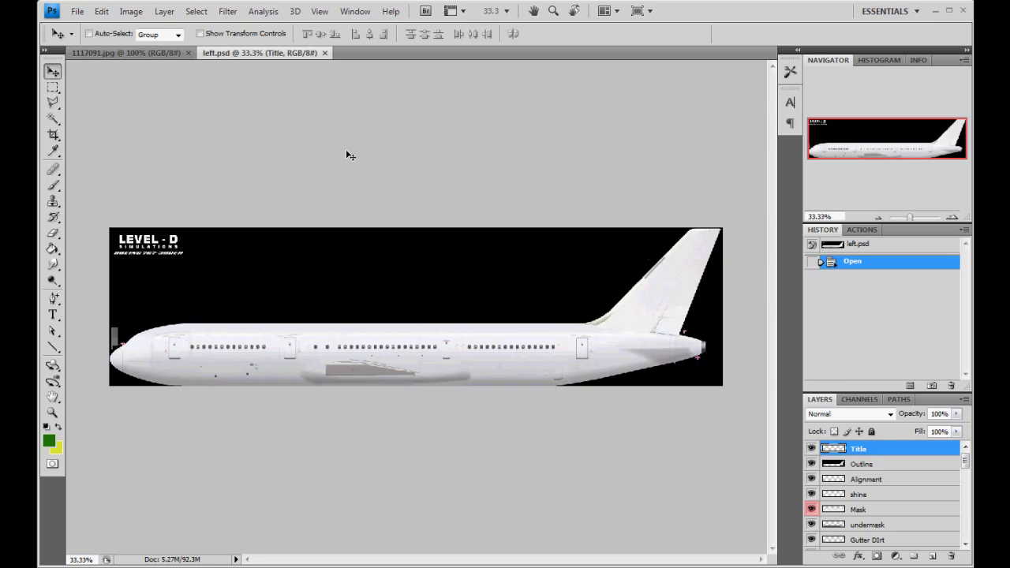
pyautogui.click(146, 53)
pyautogui.click(227, 52)
# Step: Enlarge the layer list to show more layers and choose the Essentials (Default) workspace
pyautogui.moveTo(863, 393); pyautogui.dragTo(860, 316)
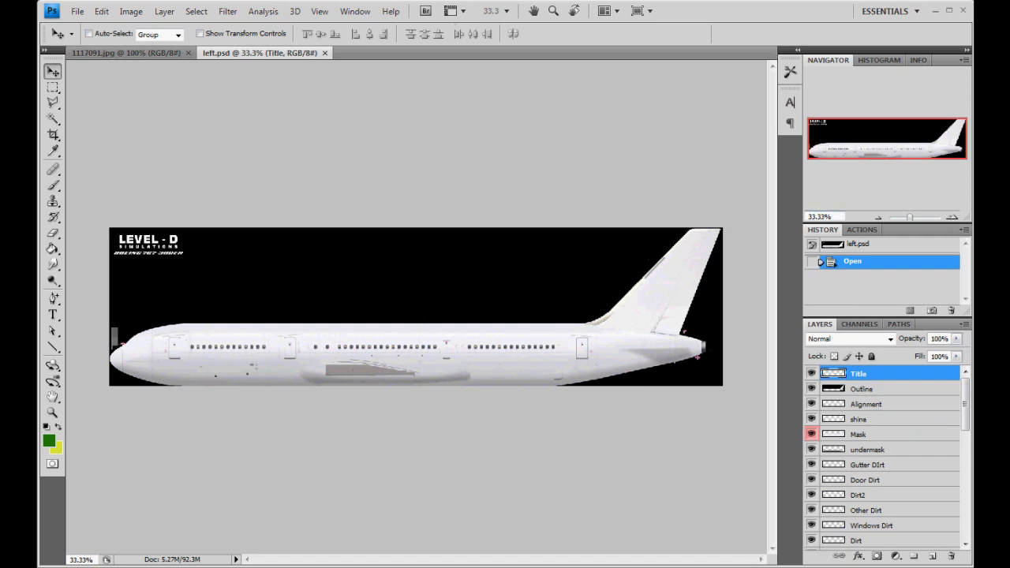
pyautogui.click(355, 11)
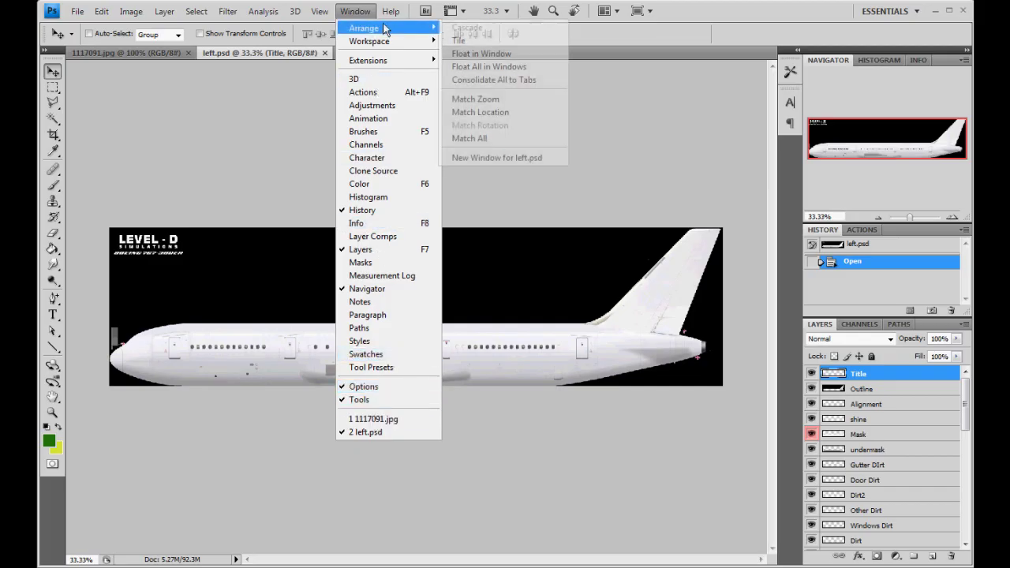
pyautogui.moveTo(398, 43)
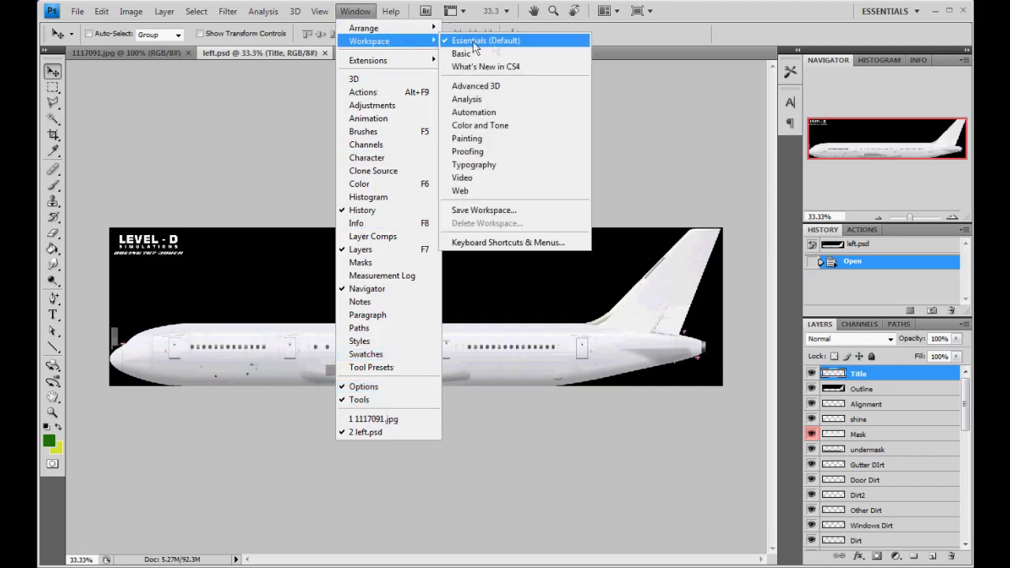
pyautogui.click(496, 42)
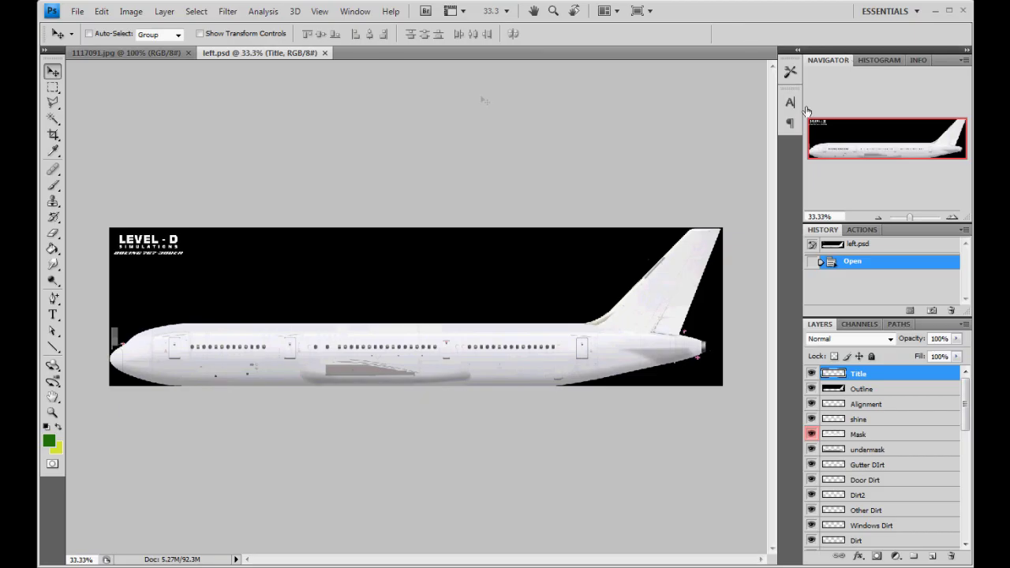
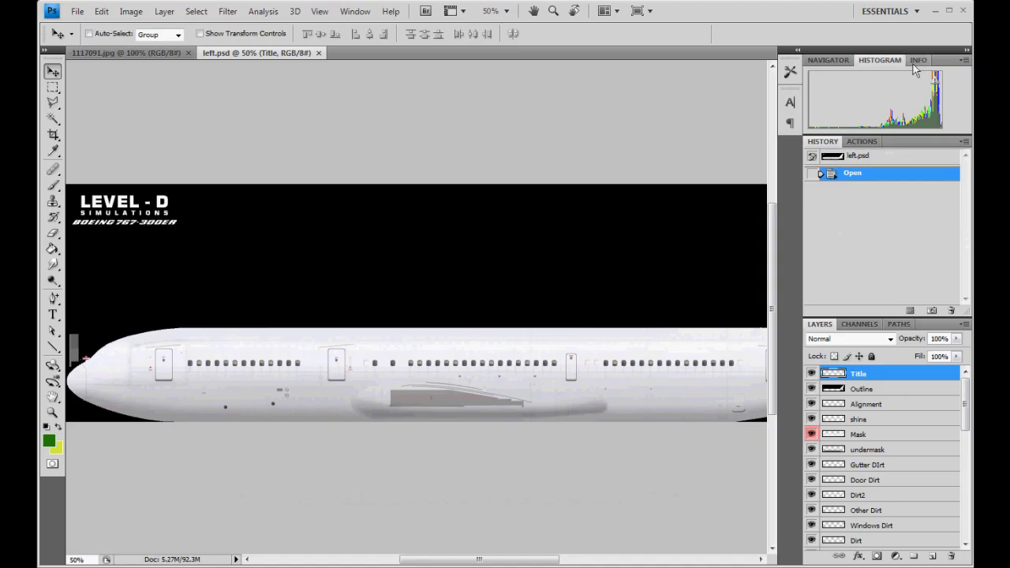
# Step: Examine the pointer colour and position info, the navigator overview, the default actions and the edit history of left.psd
pyautogui.click(917, 61)
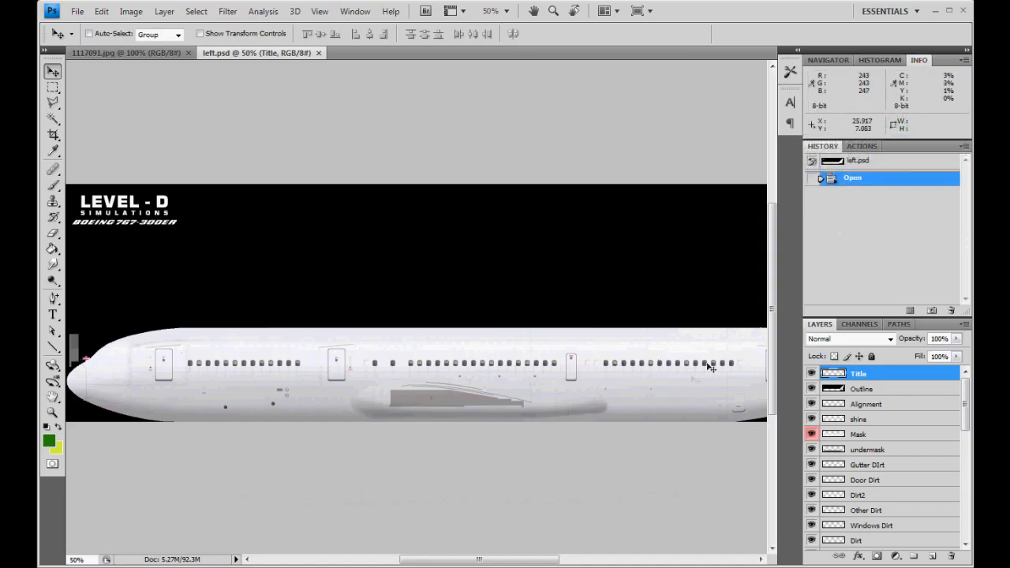
pyautogui.click(832, 62)
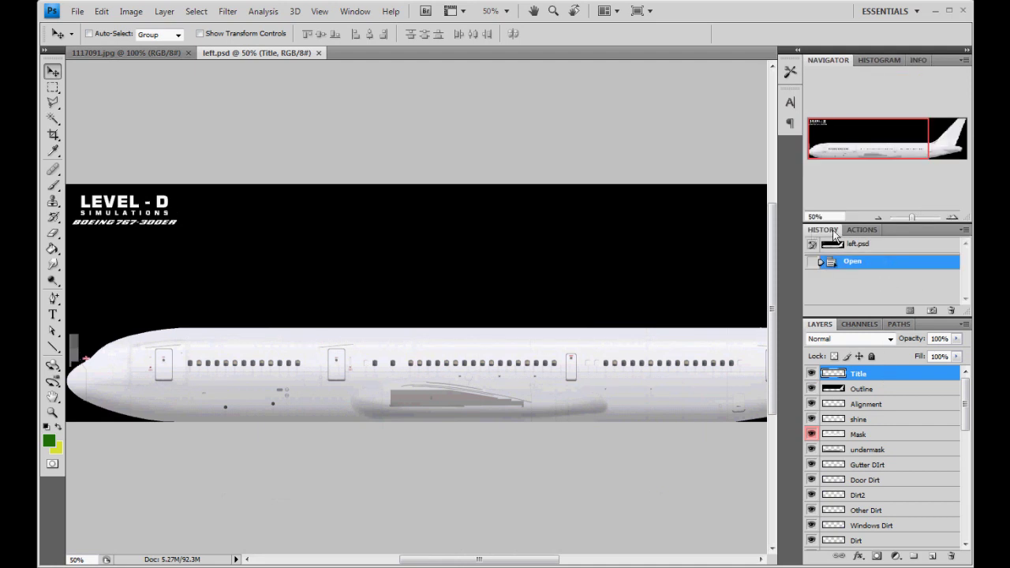
pyautogui.click(868, 261)
pyautogui.click(861, 229)
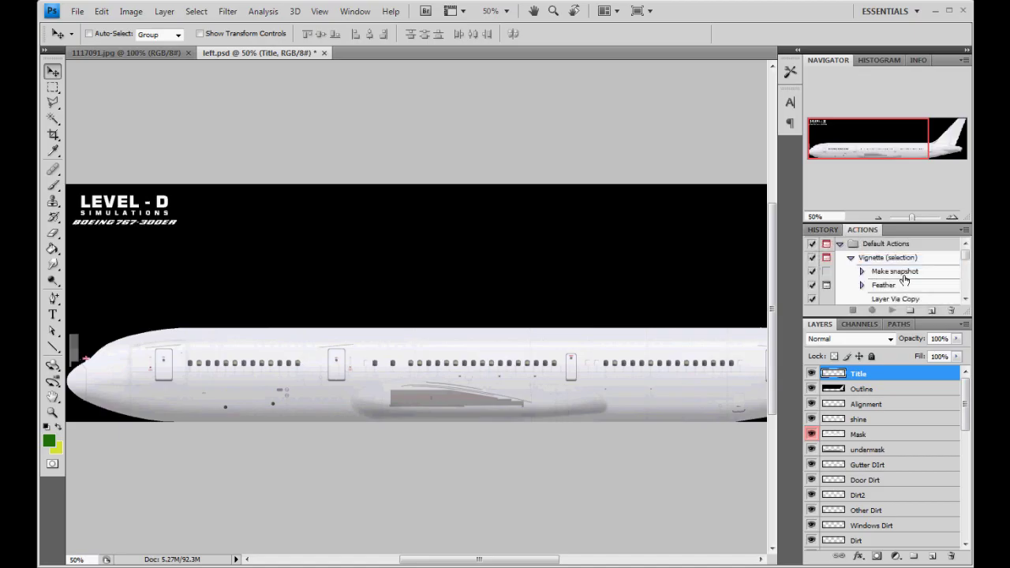
pyautogui.click(827, 230)
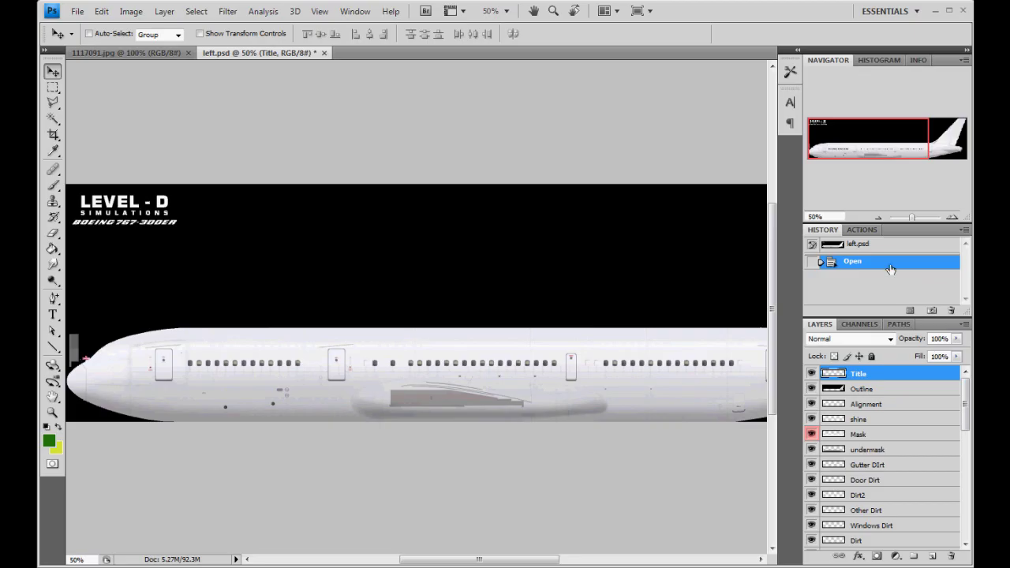
pyautogui.click(862, 230)
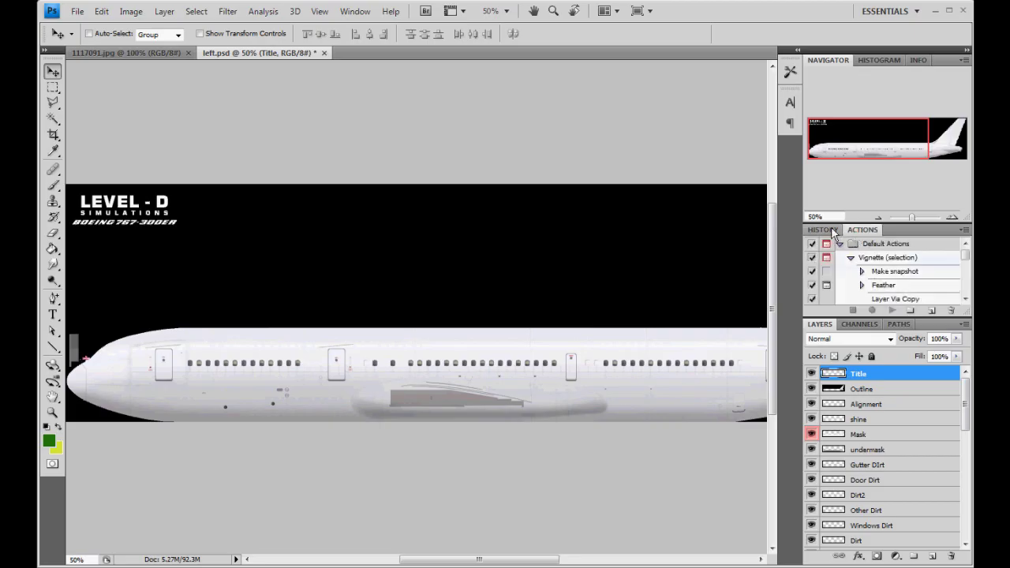
pyautogui.click(831, 227)
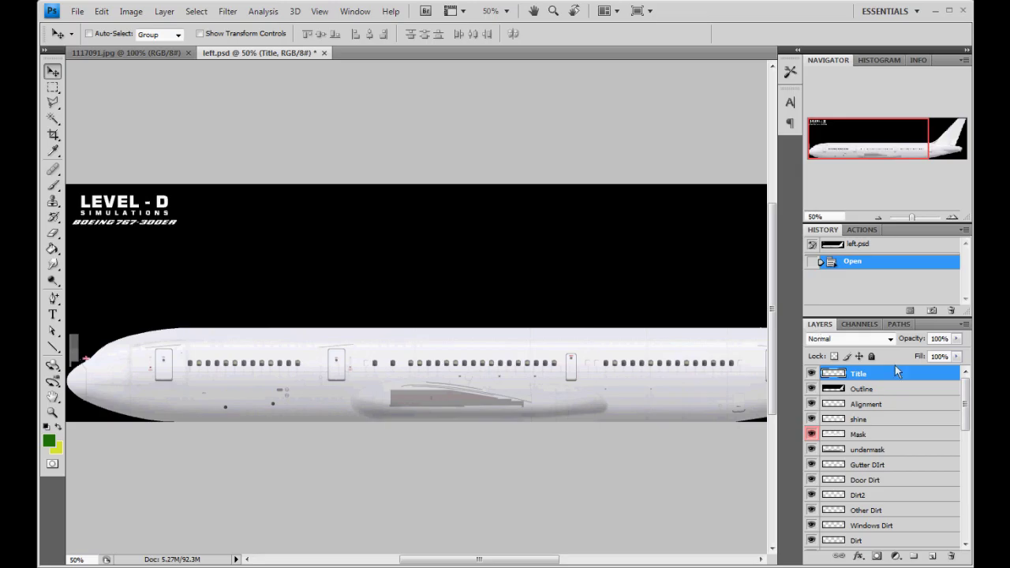
# Step: Select the :::PAINT HERE::: layer near the end of the layer stack
pyautogui.moveTo(966, 402); pyautogui.dragTo(971, 517)
pyautogui.click(912, 527)
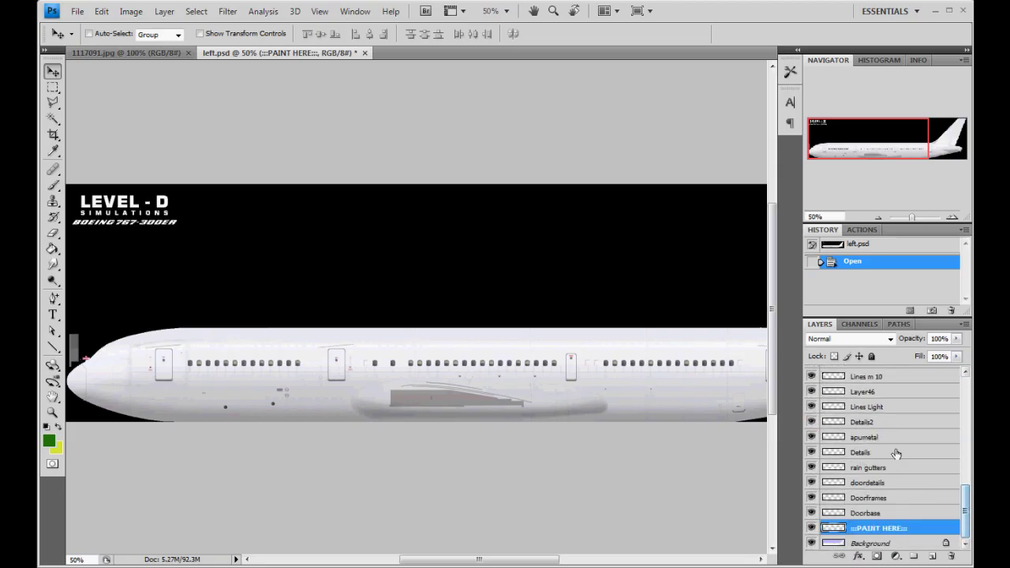
# Step: View the Red, Green and Blue channels one by one, restore the RGB composite, and check the document's paths
pyautogui.click(866, 331)
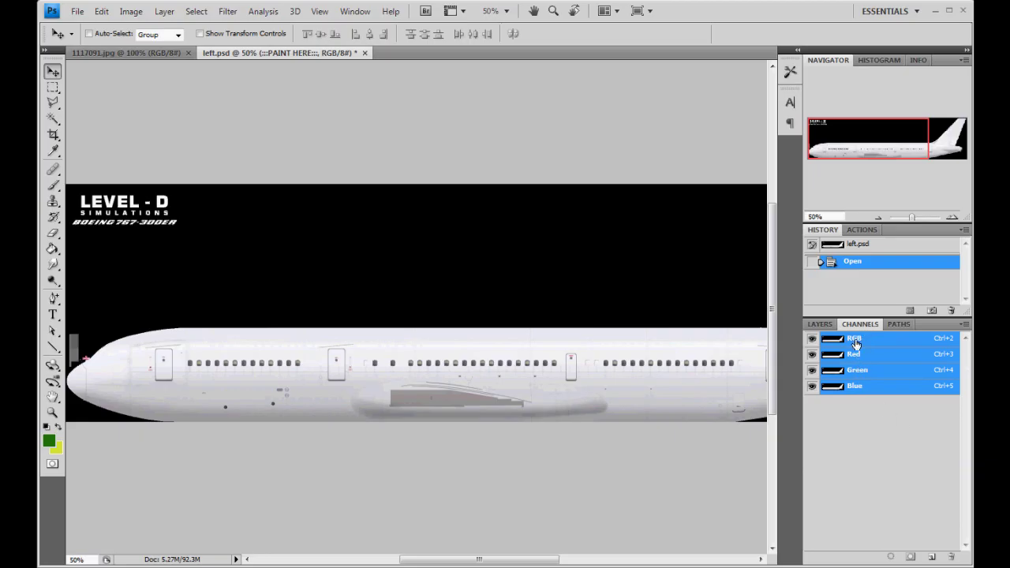
pyautogui.click(885, 357)
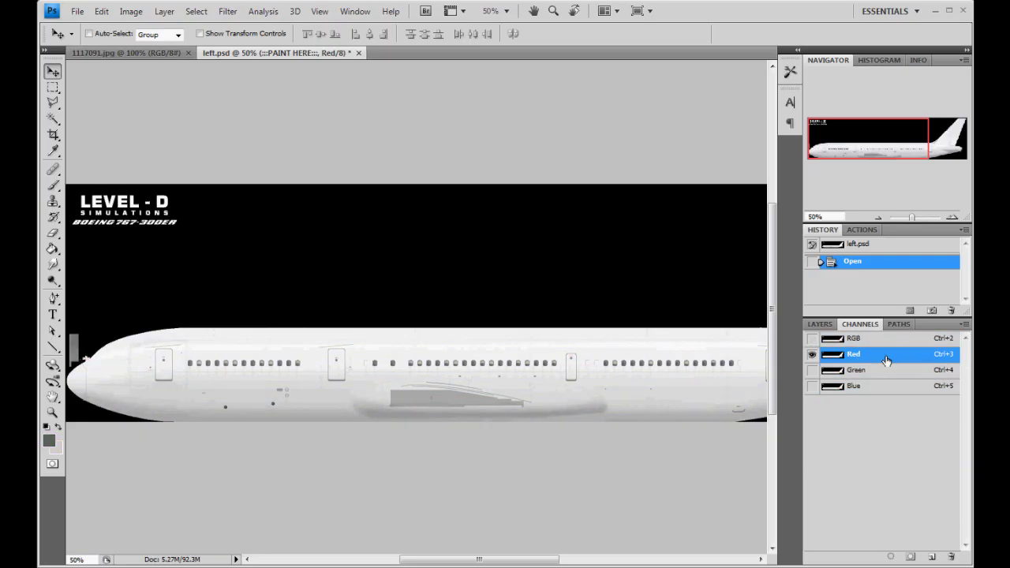
pyautogui.click(878, 376)
pyautogui.click(877, 389)
pyautogui.click(865, 340)
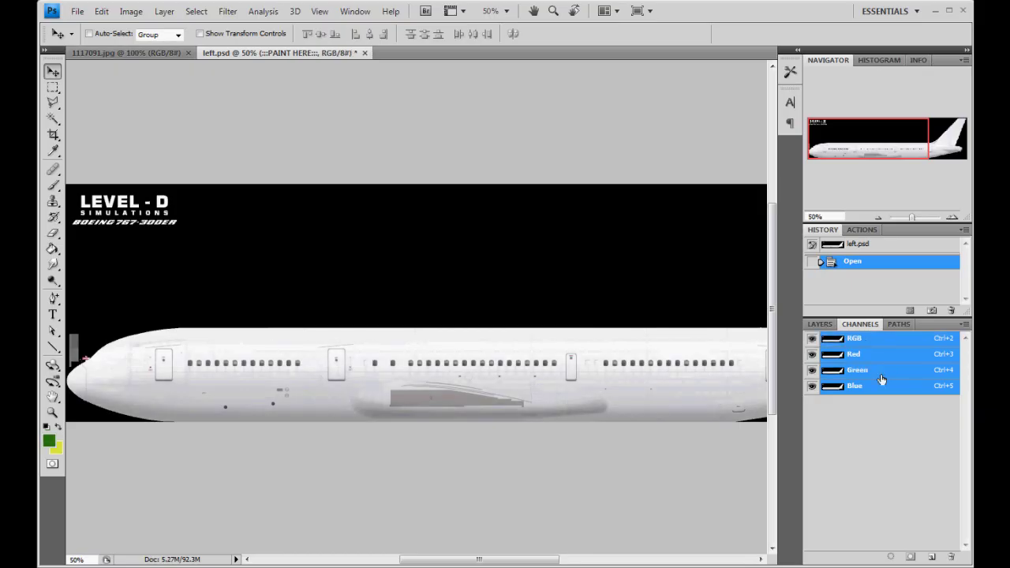
pyautogui.click(896, 324)
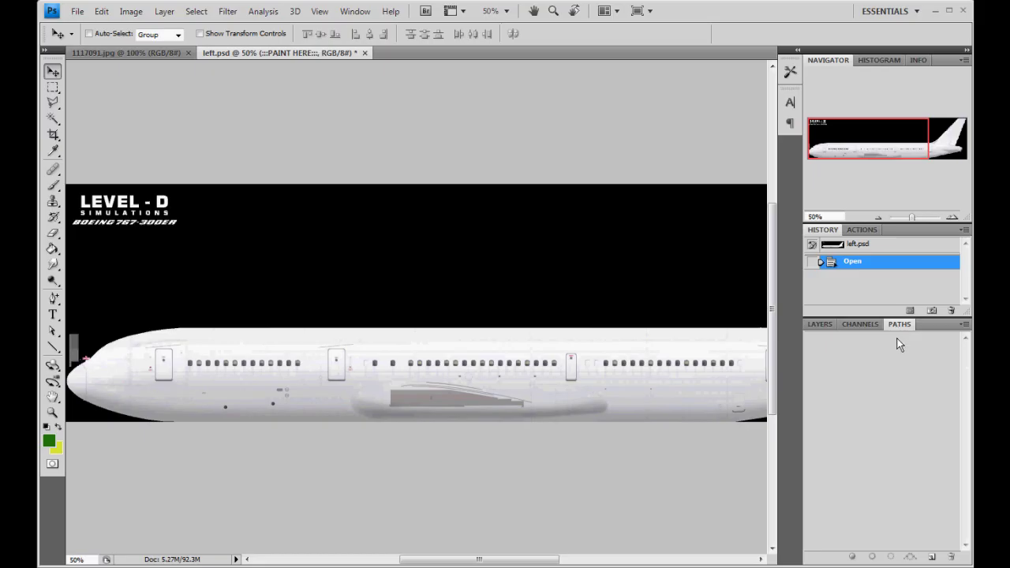
pyautogui.click(818, 325)
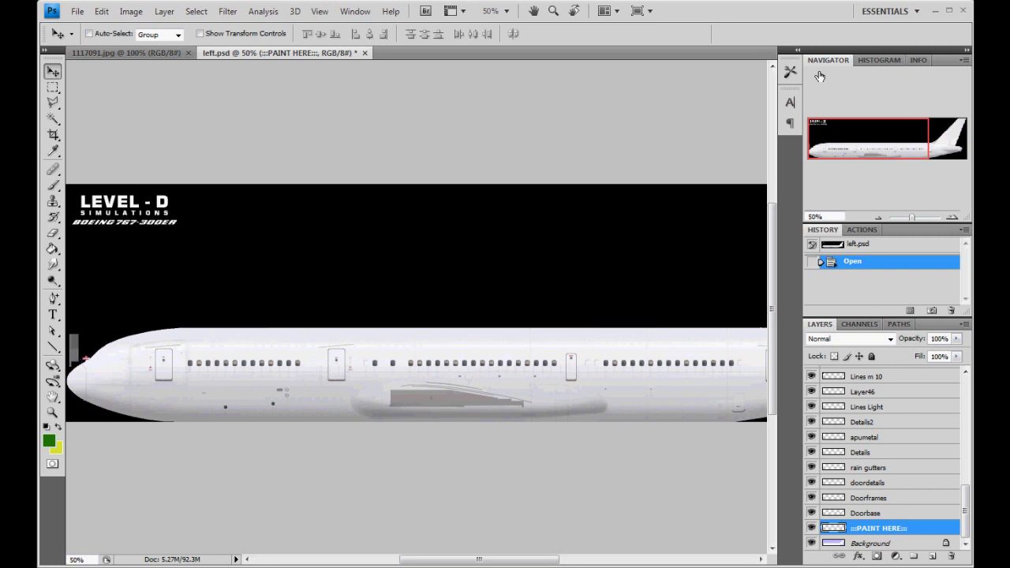
# Step: Look over the character and paragraph formatting options for text, closing them when done
pyautogui.click(791, 104)
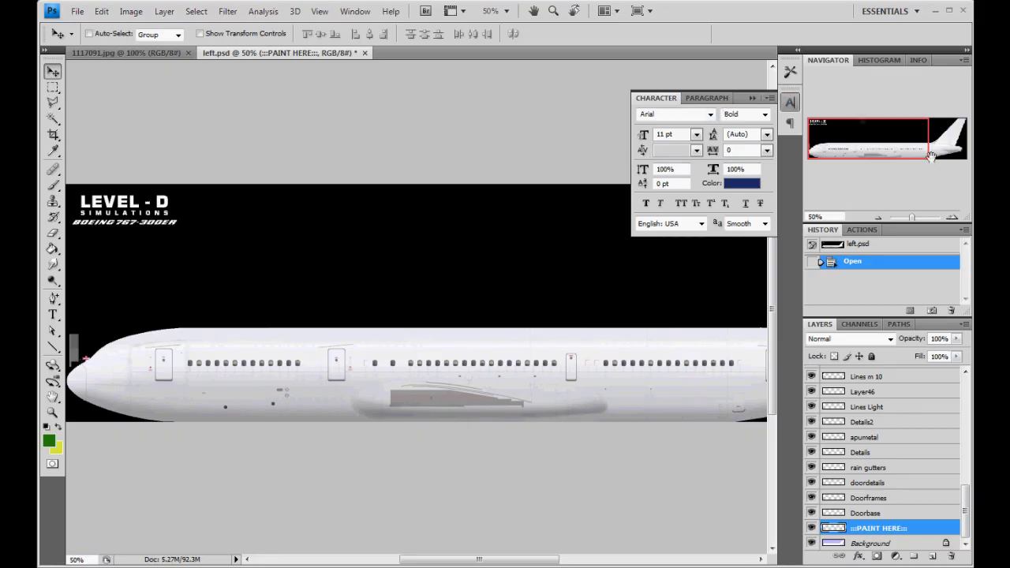
pyautogui.click(793, 103)
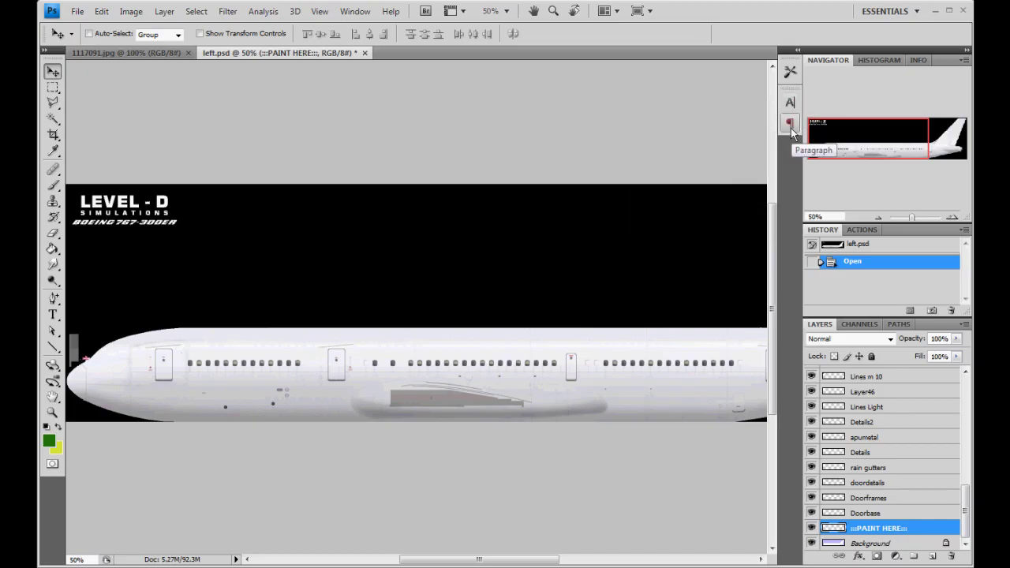
pyautogui.click(791, 125)
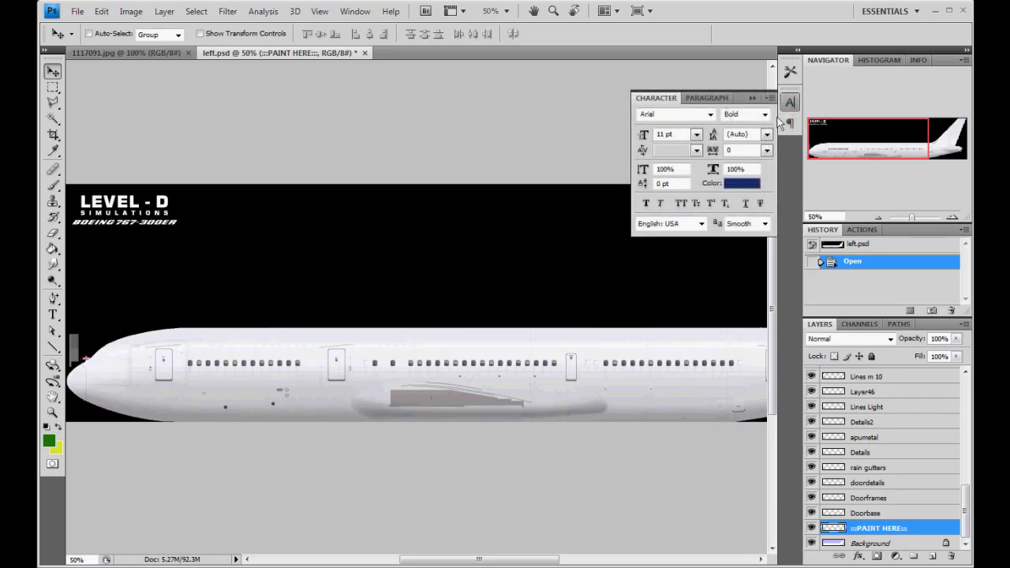
pyautogui.click(679, 100)
pyautogui.click(661, 100)
pyautogui.click(791, 103)
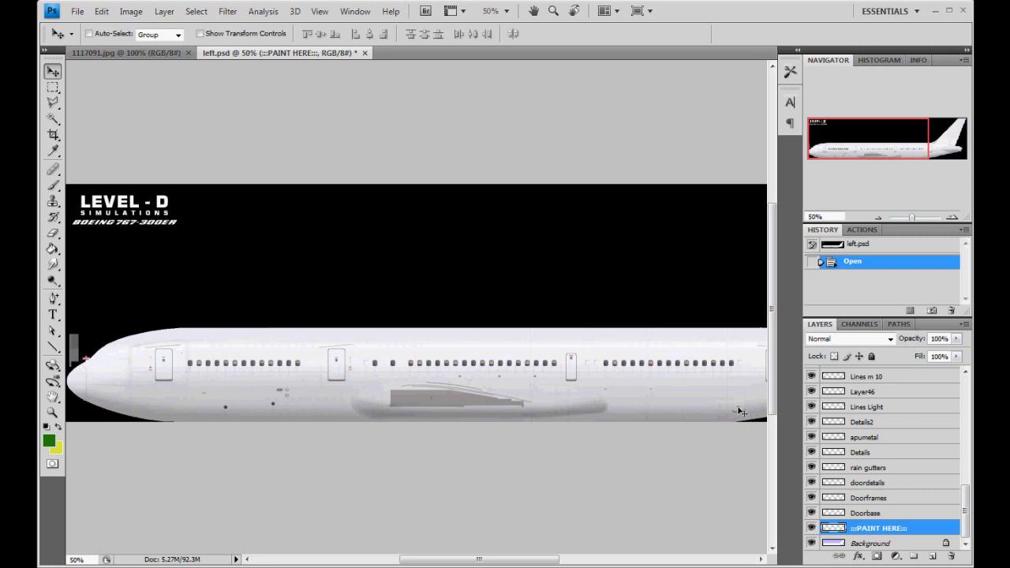
# Step: Select the Background layer briefly, and make :::PAINT HERE::: the active layer again
pyautogui.moveTo(967, 511)
pyautogui.mouseDown()
pyautogui.moveTo(964, 391)
pyautogui.moveTo(971, 505)
pyautogui.mouseUp()
pyautogui.click(834, 543)
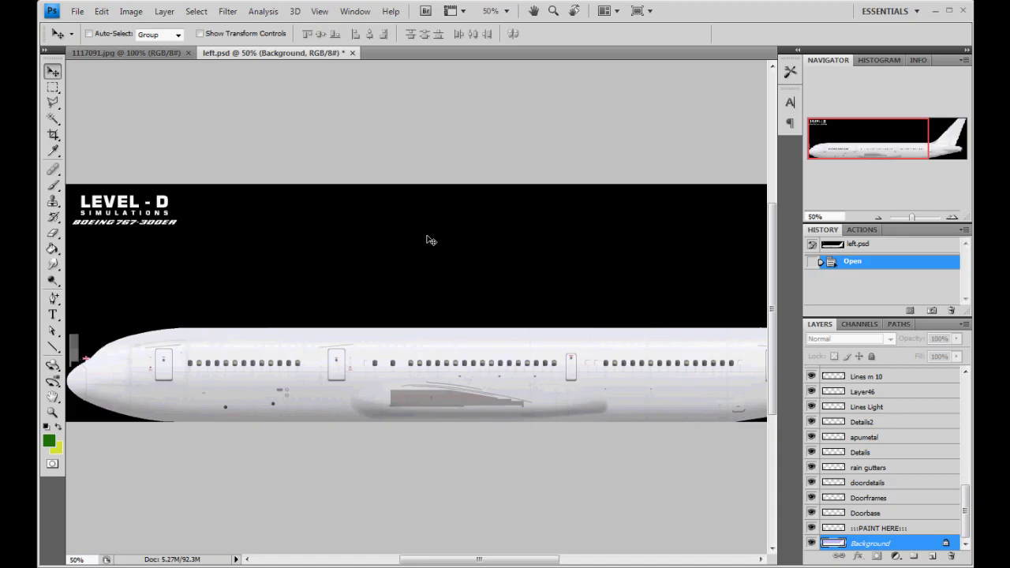
pyautogui.click(868, 530)
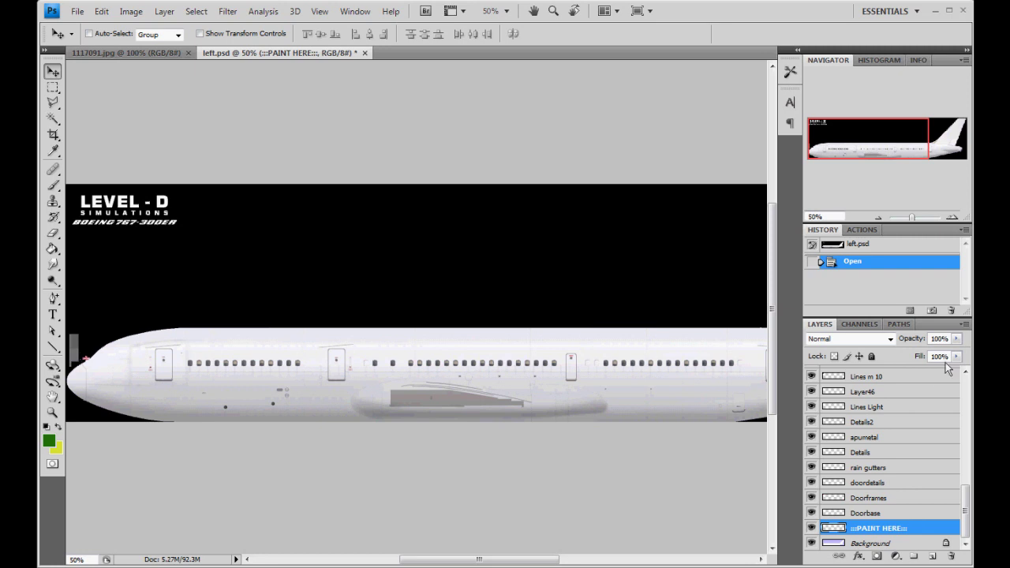
# Step: Hide and reshow the Doorbase and Doorframes layers in turn to check what each contributes to the forward fuselage doors
pyautogui.click(900, 516)
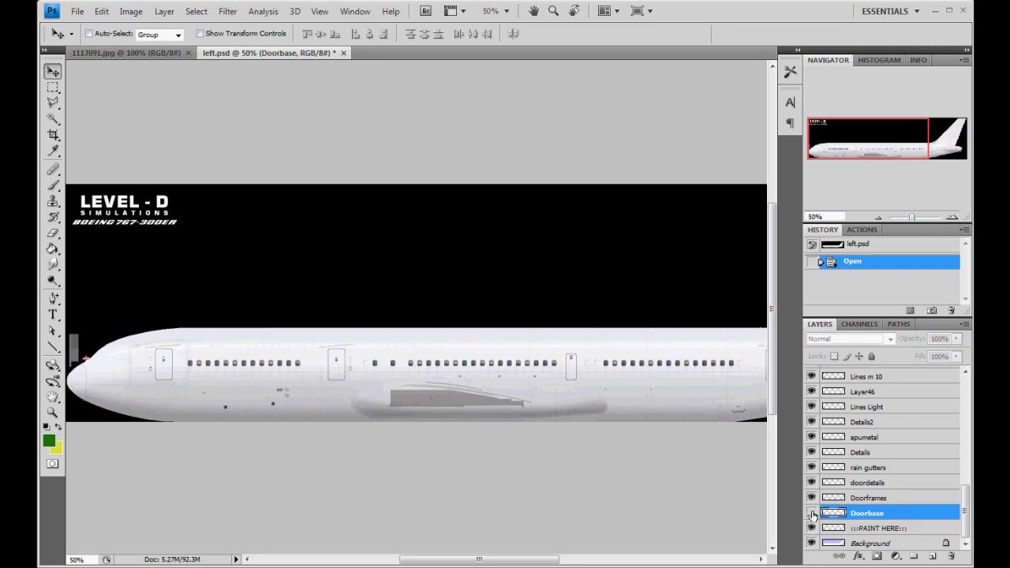
pyautogui.click(952, 217)
pyautogui.click(952, 217)
pyautogui.moveTo(879, 150); pyautogui.dragTo(847, 150)
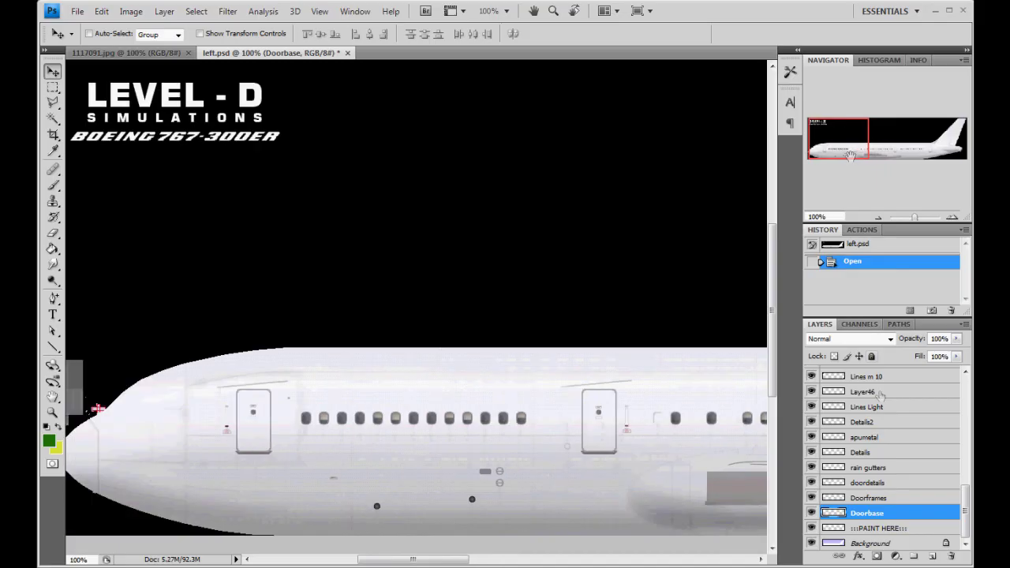
pyautogui.click(824, 498)
pyautogui.click(810, 497)
pyautogui.click(810, 498)
# Step: Toggle the visibility of the doordetails and rain gutters layers off and on to see what each contains
pyautogui.click(865, 482)
pyautogui.click(810, 482)
pyautogui.click(811, 484)
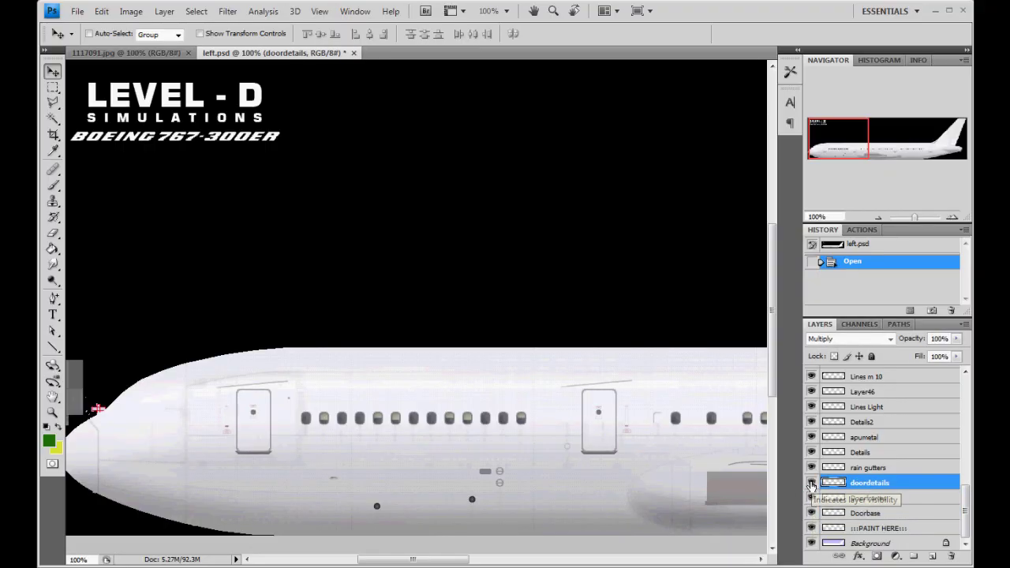
pyautogui.click(867, 469)
pyautogui.click(812, 468)
pyautogui.click(812, 468)
# Step: Switch the Details layer off and on several times to identify its markings on the forward fuselage, leaving it visible
pyautogui.click(879, 454)
pyautogui.click(812, 453)
pyautogui.click(812, 453)
pyautogui.click(812, 453)
pyautogui.click(811, 453)
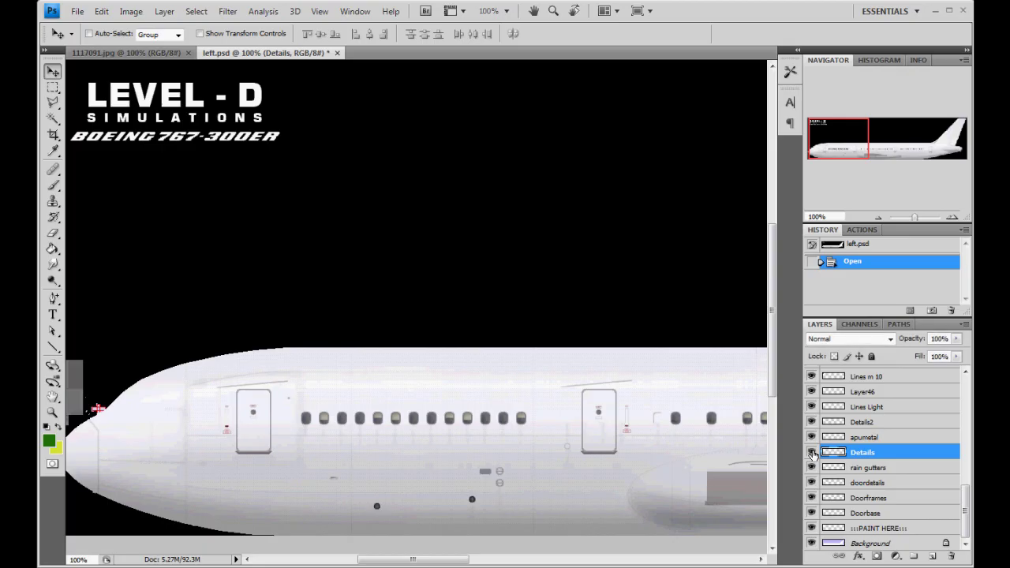
pyautogui.click(812, 454)
pyautogui.click(812, 454)
# Step: Select the apumetal layer and toggle its visibility to inspect the metal at the tail cone, leaving it visible
pyautogui.click(864, 437)
pyautogui.click(947, 151)
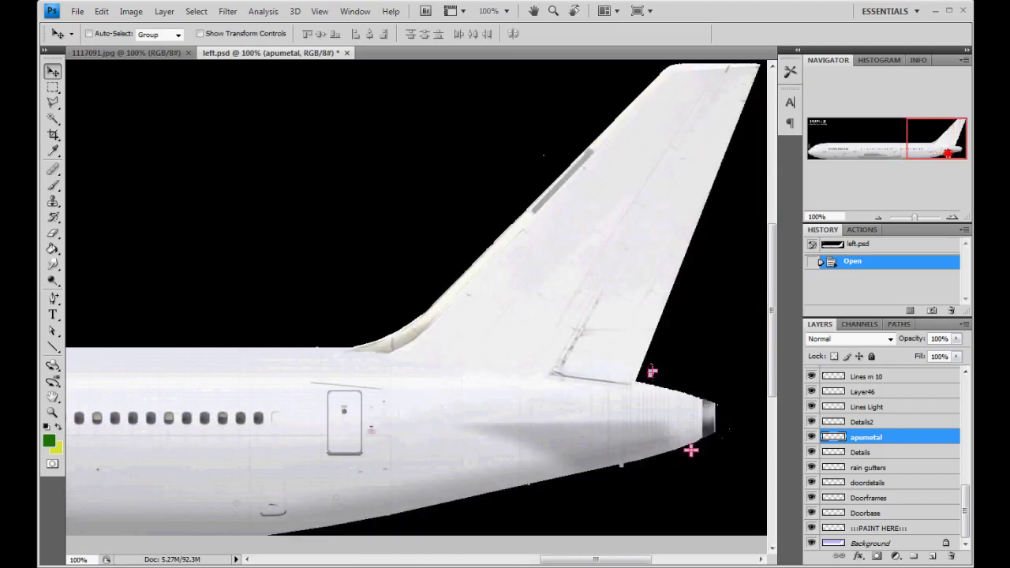
pyautogui.click(811, 439)
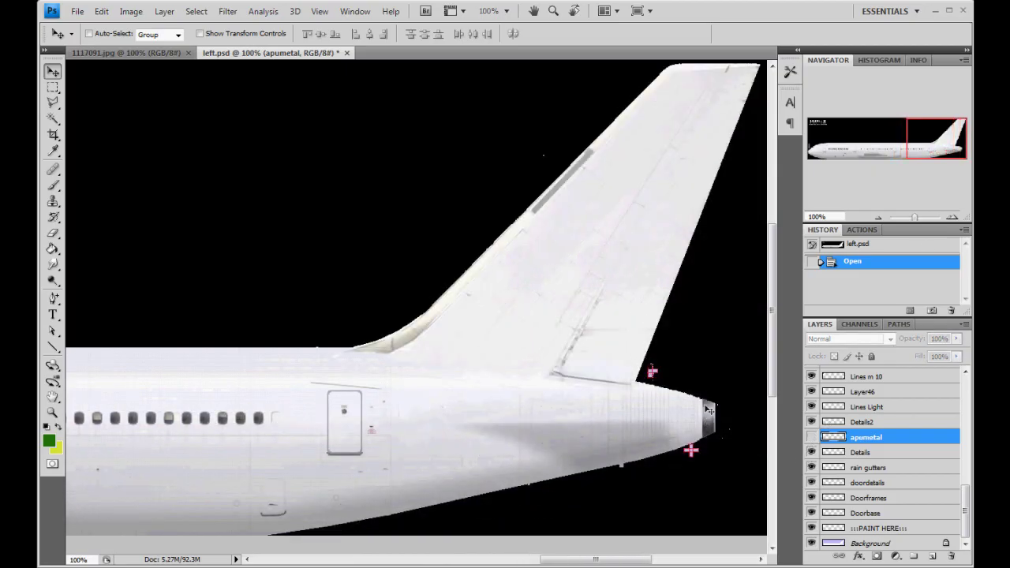
pyautogui.click(810, 438)
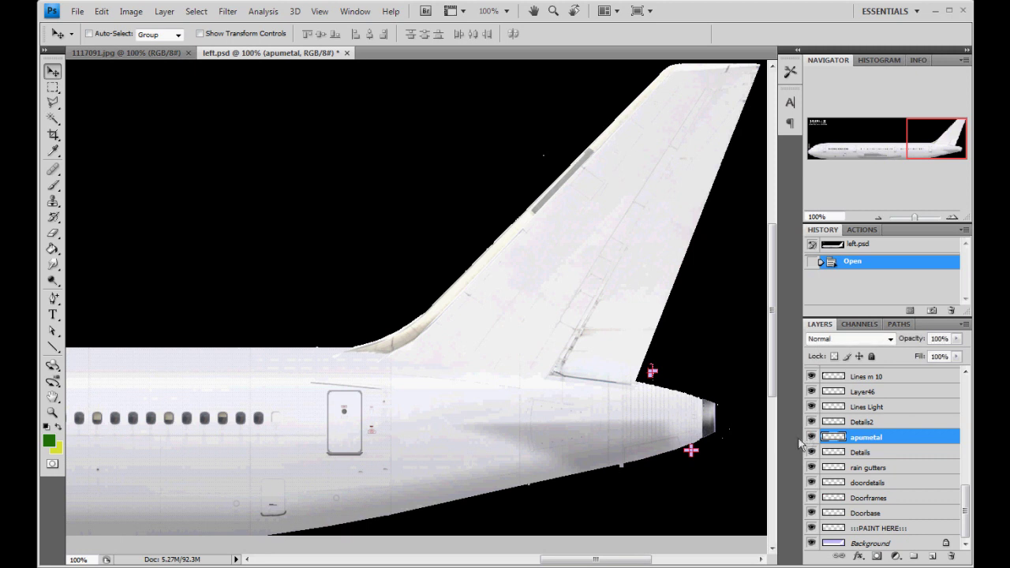
pyautogui.click(811, 439)
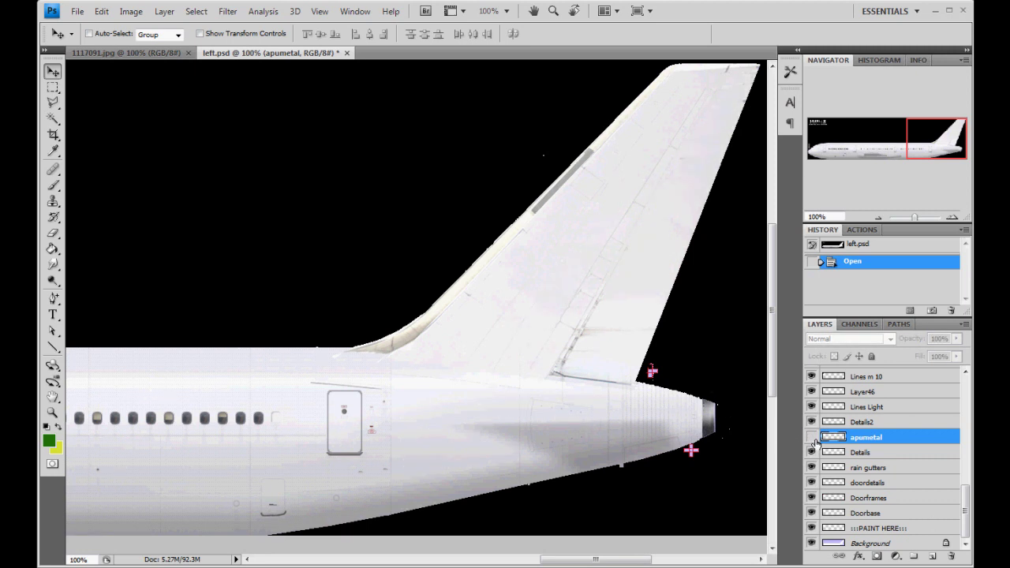
pyautogui.click(812, 438)
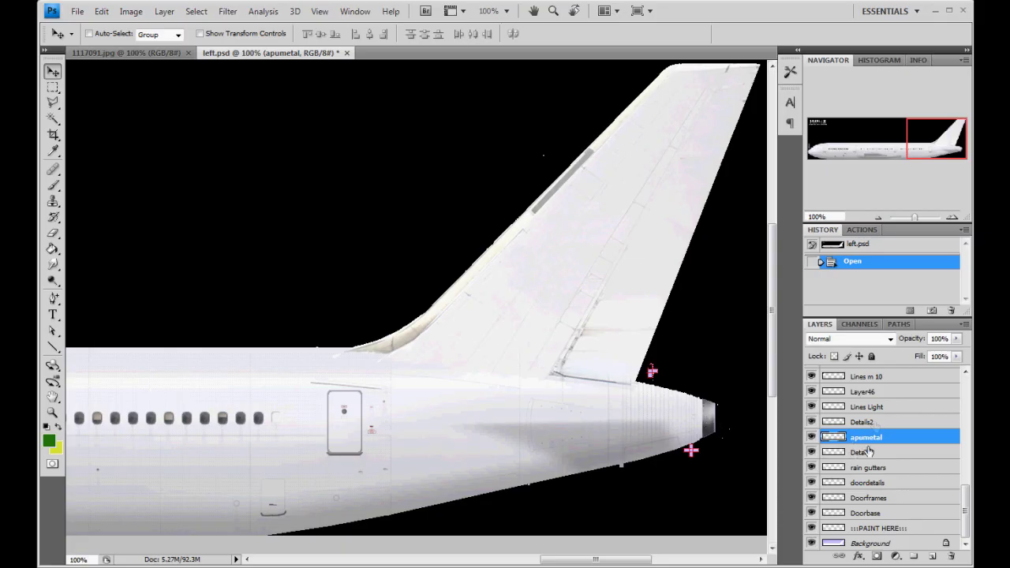
# Step: Select the Details2 layer and hide and reshow it to compare its effect along the rear fuselage
pyautogui.click(893, 424)
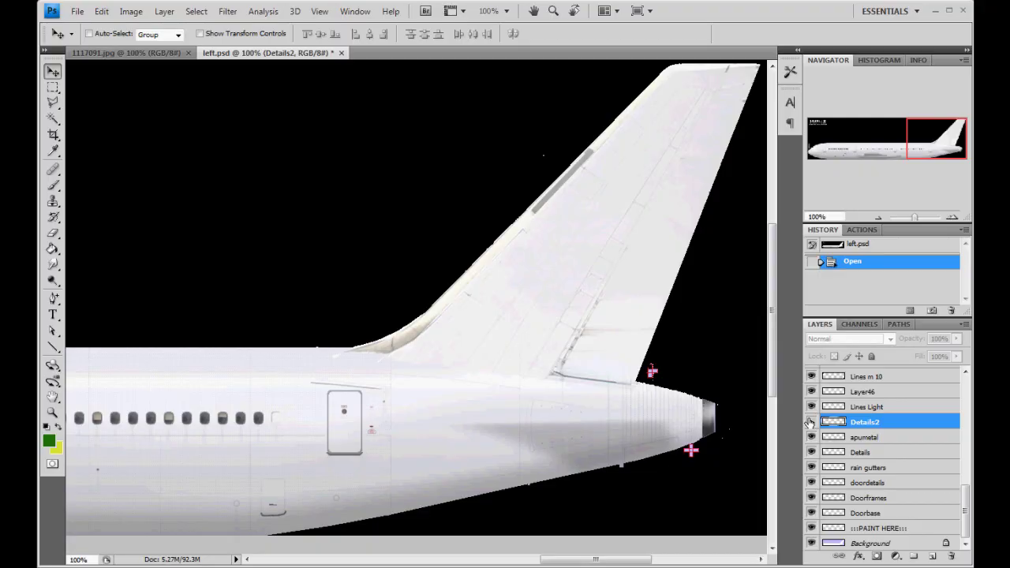
pyautogui.moveTo(917, 156); pyautogui.dragTo(883, 157)
pyautogui.click(810, 424)
pyautogui.click(810, 424)
pyautogui.moveTo(881, 151); pyautogui.dragTo(898, 150)
pyautogui.click(812, 423)
pyautogui.click(811, 423)
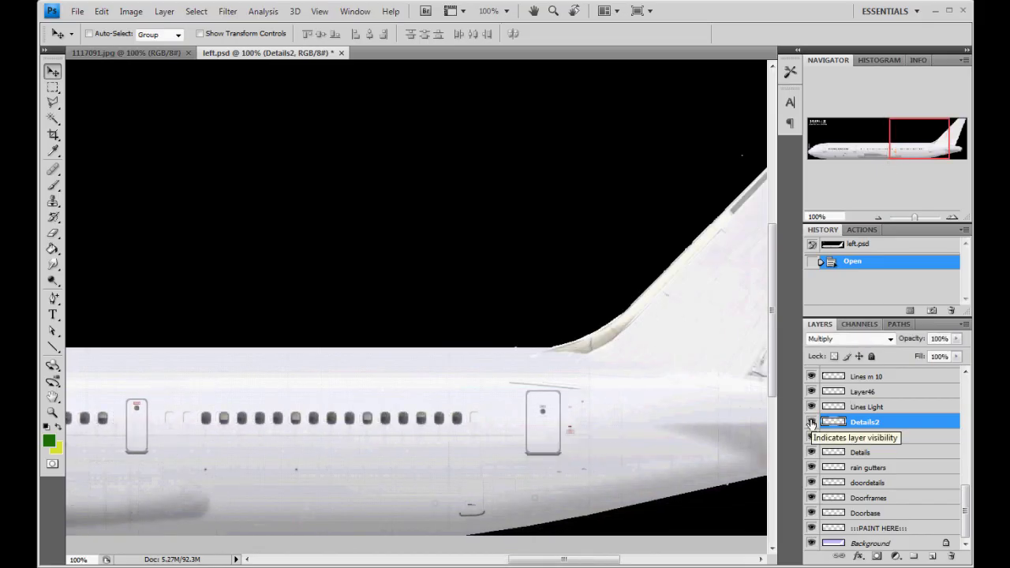
# Step: Go through the Lines Light, Layer46 and Lines m 10 layers one after another over the rear fuselage
pyautogui.click(868, 407)
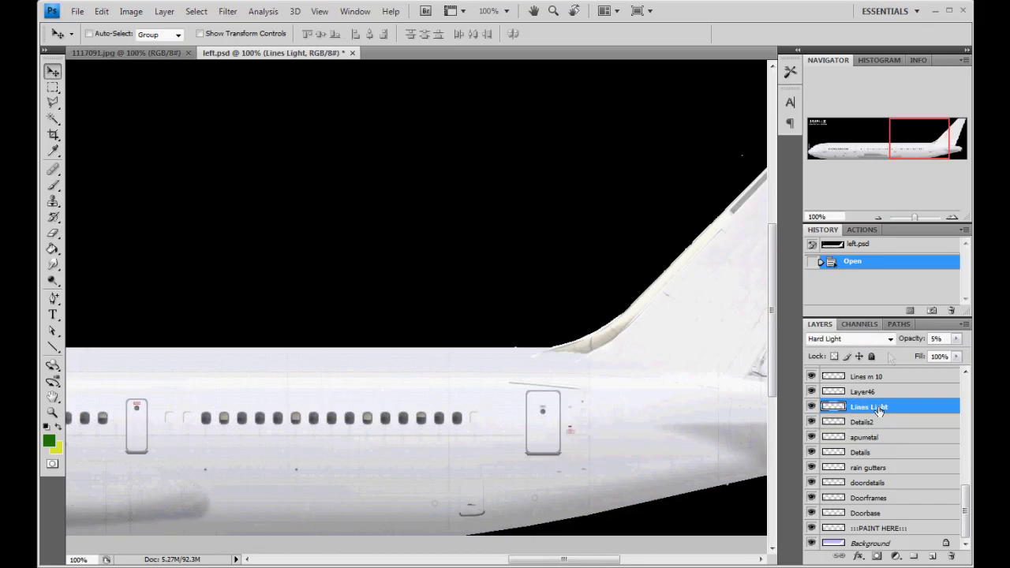
pyautogui.moveTo(906, 148); pyautogui.dragTo(891, 151)
pyautogui.scroll(2, 880, 432)
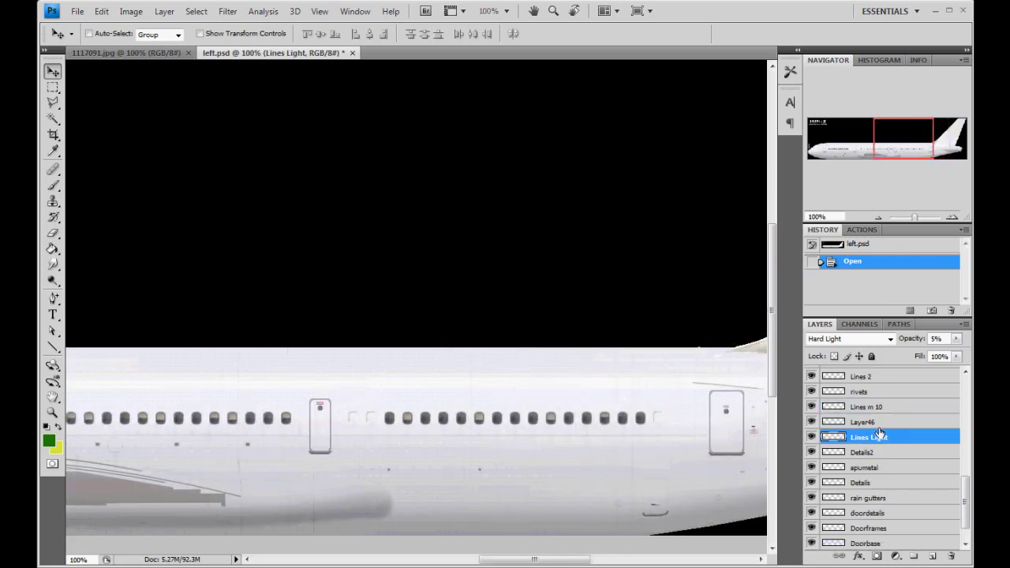
pyautogui.click(868, 423)
pyautogui.click(879, 408)
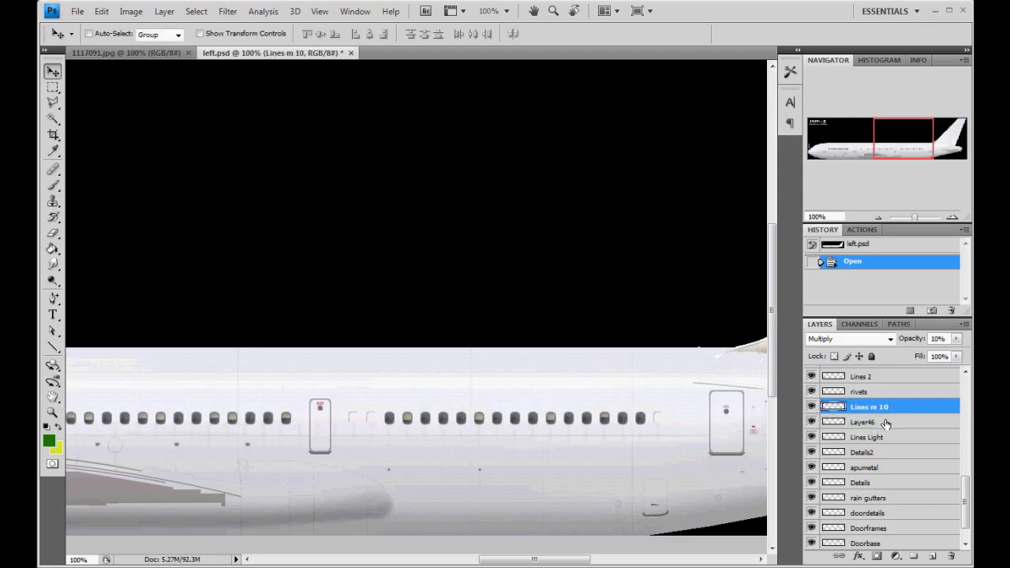
# Step: Hide and reshow the rivets and Lines 2 layers to see what each adds to the fuselage surface
pyautogui.click(882, 392)
pyautogui.click(812, 393)
pyautogui.click(812, 392)
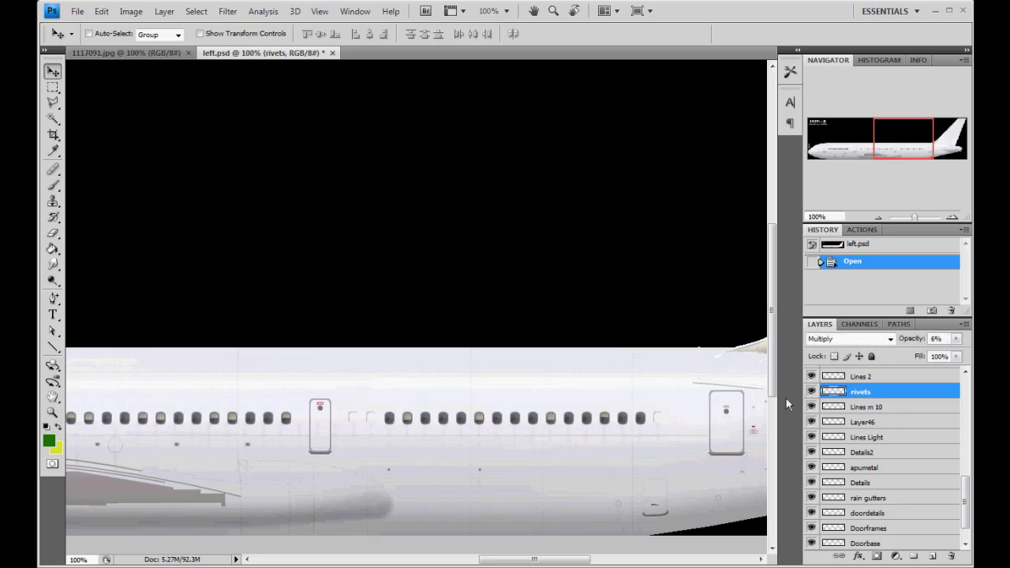
pyautogui.scroll(5, 881, 490)
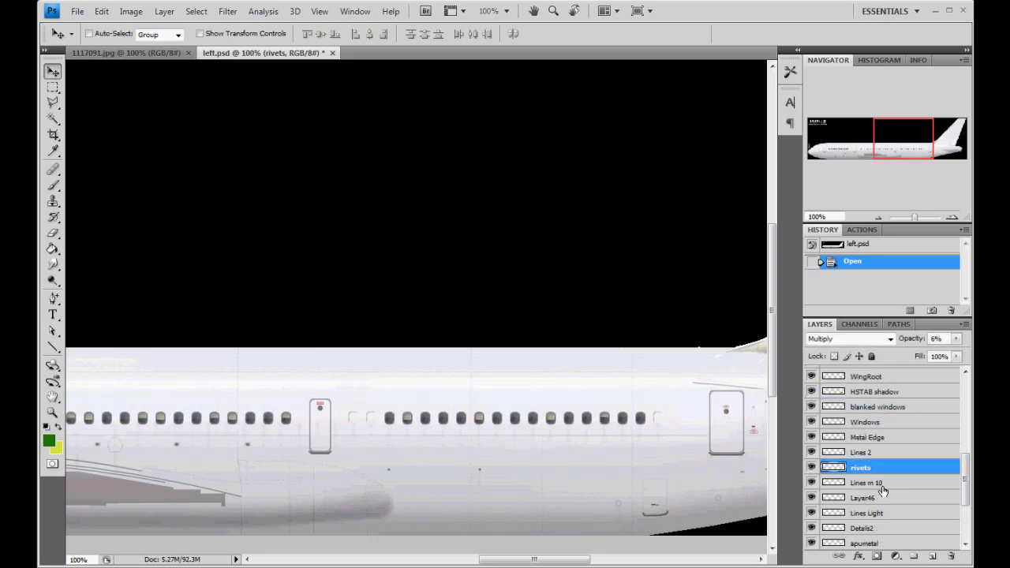
pyautogui.click(872, 455)
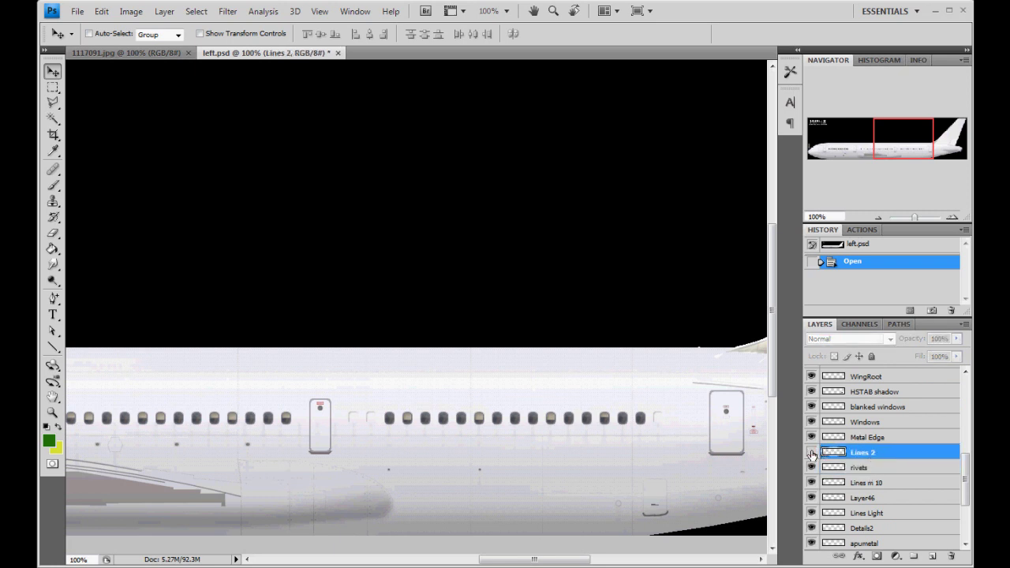
# Step: Select the Metal Edge layer and toggle its visibility to examine the leading edge of the tail fin
pyautogui.keyDown('shift'); pyautogui.click(903, 439); pyautogui.keyUp('shift')
pyautogui.click(903, 439)
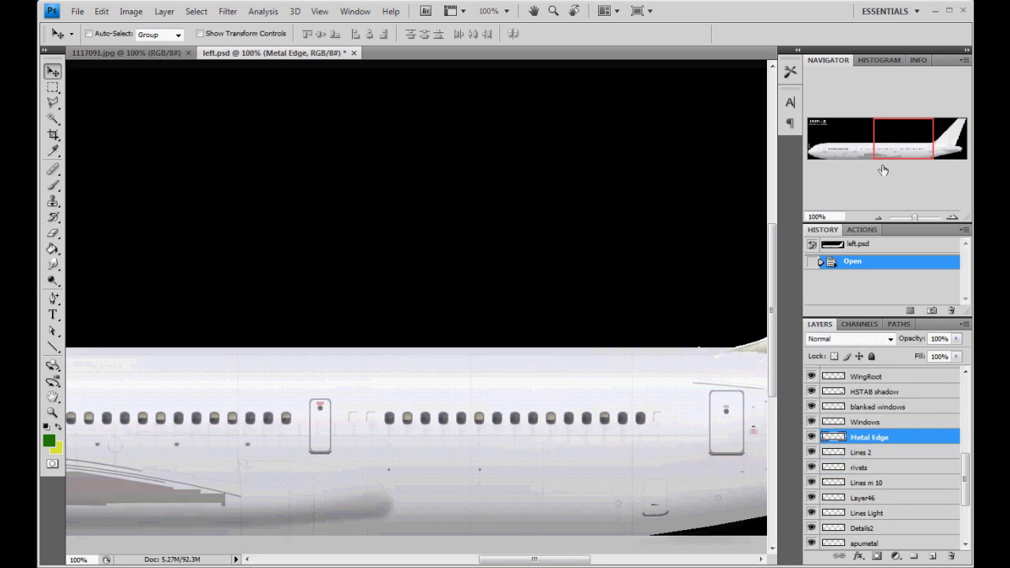
pyautogui.moveTo(903, 139); pyautogui.dragTo(937, 139)
pyautogui.click(811, 438)
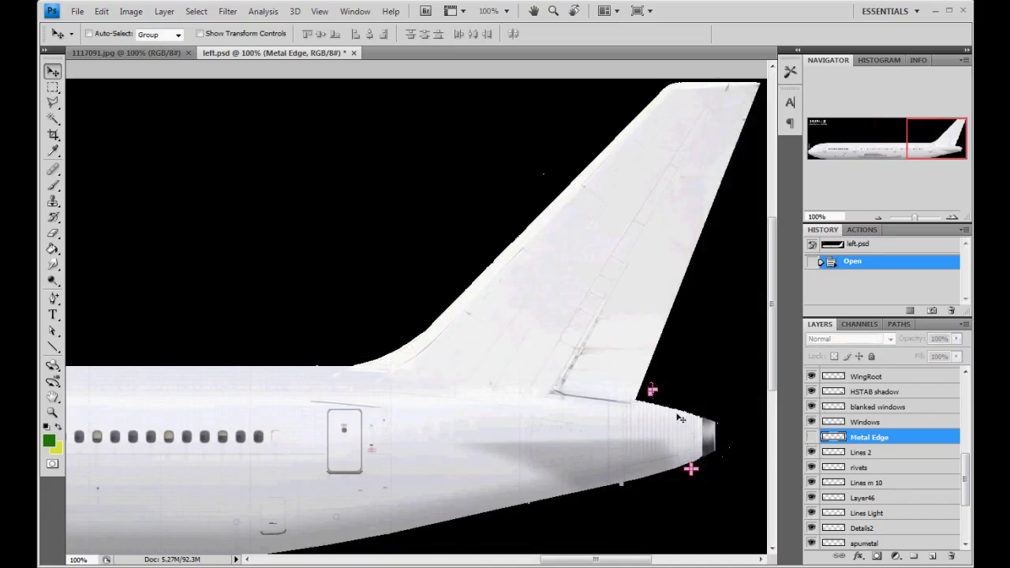
pyautogui.click(811, 437)
# Step: Toggle the Windows and blanked windows layers off and on to compare the cabin windows they supply
pyautogui.keyDown('shift'); pyautogui.click(882, 422); pyautogui.keyUp('shift')
pyautogui.click(882, 422)
pyautogui.click(904, 150)
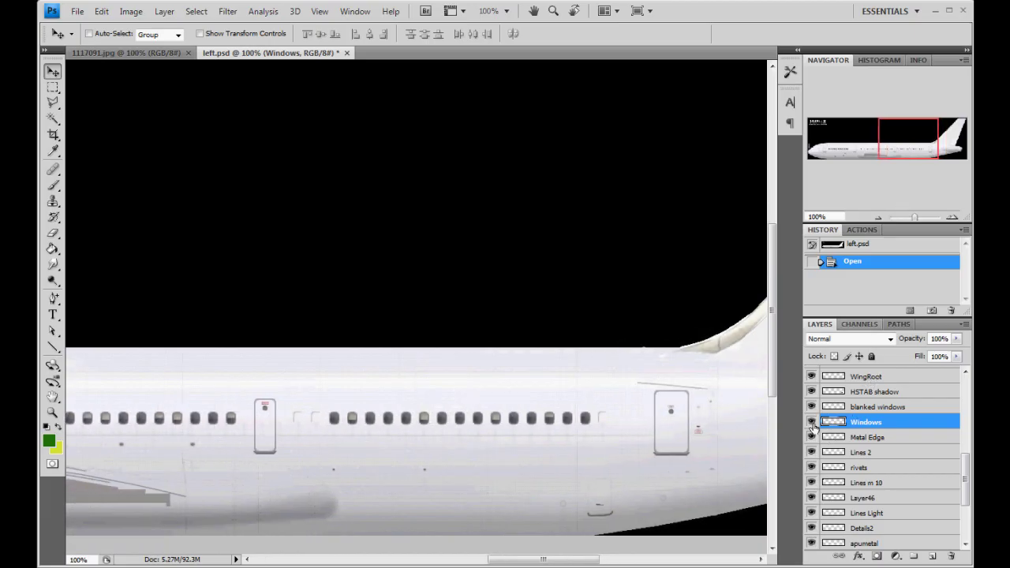
pyautogui.click(812, 422)
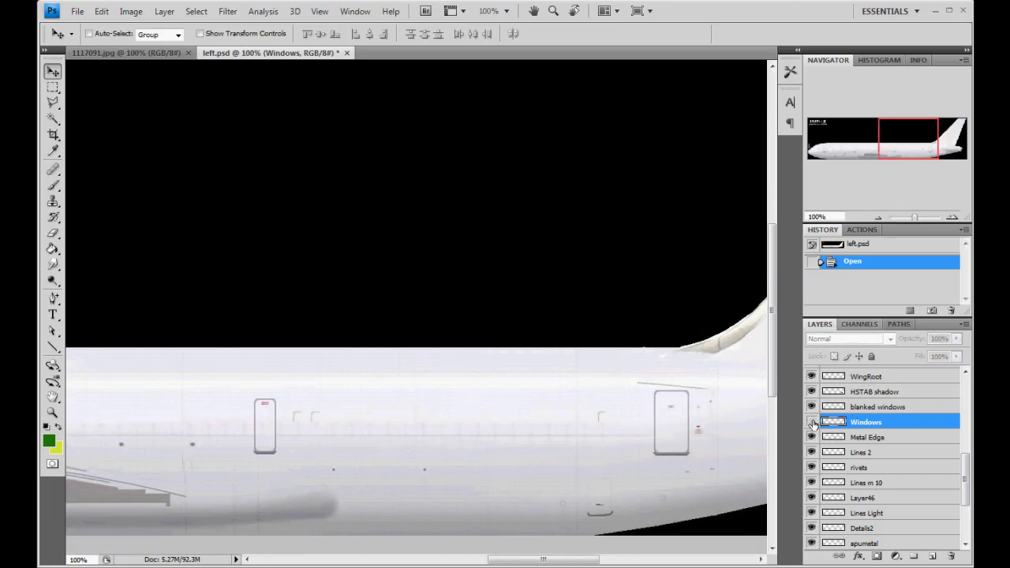
pyautogui.click(811, 422)
pyautogui.click(814, 406)
pyautogui.click(812, 406)
pyautogui.click(812, 406)
# Step: Select the HSTAB shadow layer and hide and reshow it to check the stabilizer shadow on the tail
pyautogui.scroll(2, 884, 426)
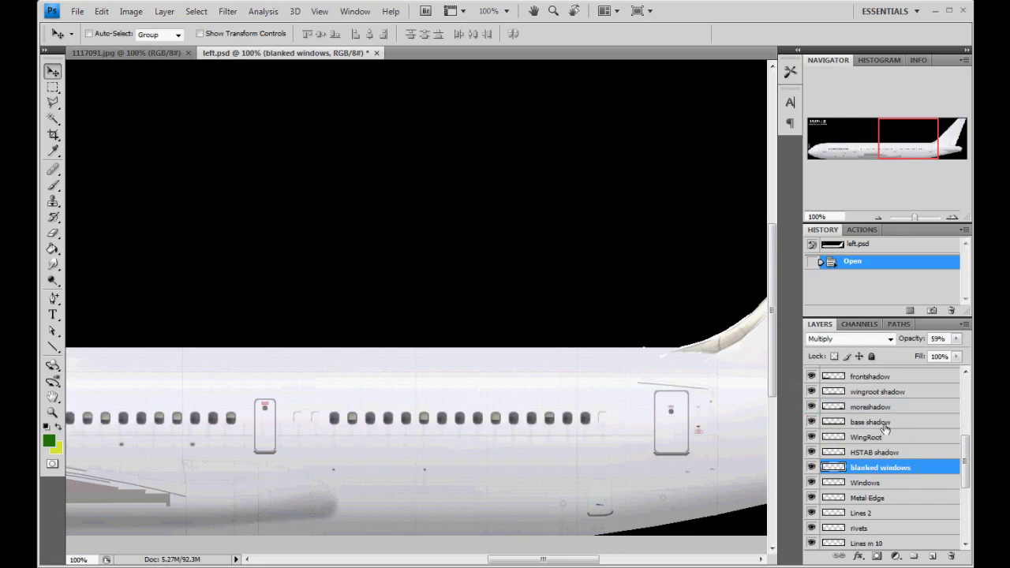
pyautogui.click(886, 452)
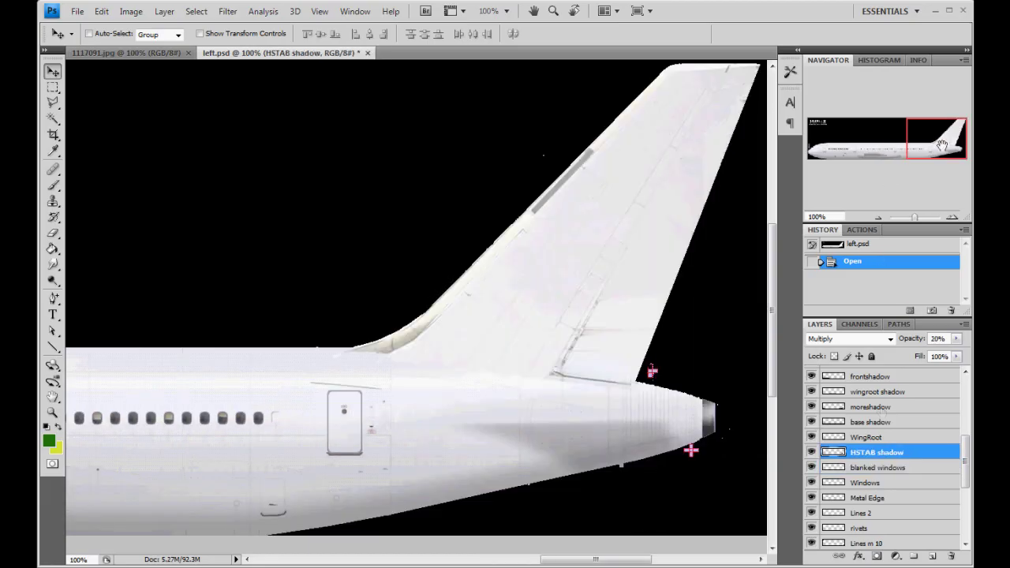
pyautogui.click(812, 452)
pyautogui.click(811, 452)
# Step: Select the WingRoot layer and toggle its visibility over the mid-fuselage to inspect the wing attachment area
pyautogui.click(866, 437)
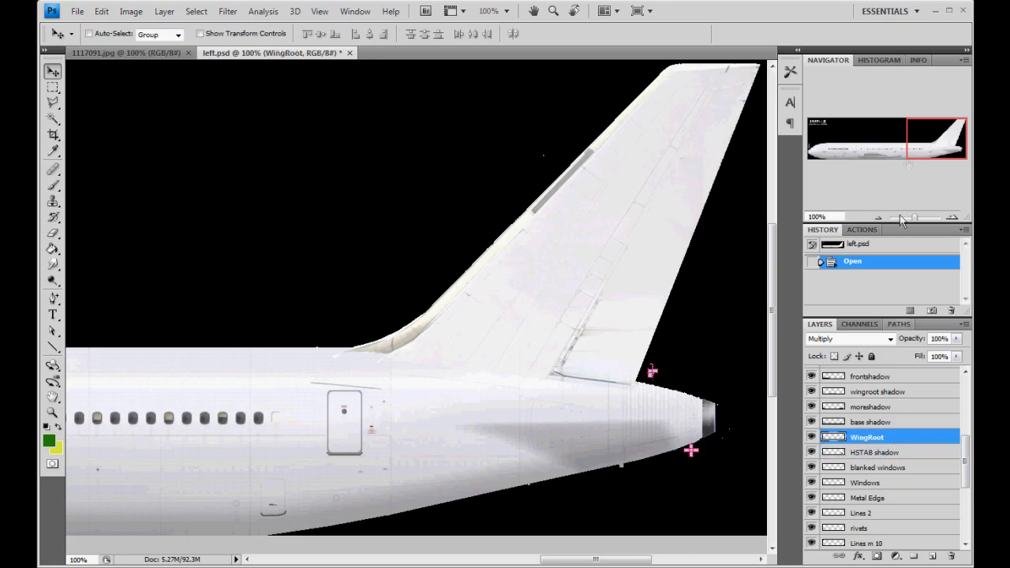
pyautogui.click(811, 437)
pyautogui.click(812, 437)
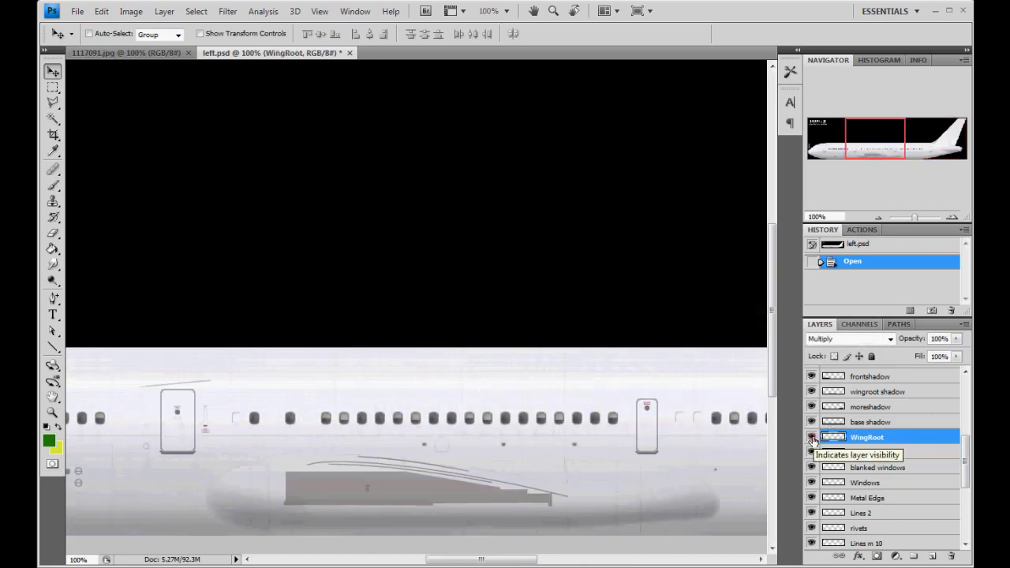
pyautogui.click(812, 437)
pyautogui.click(812, 437)
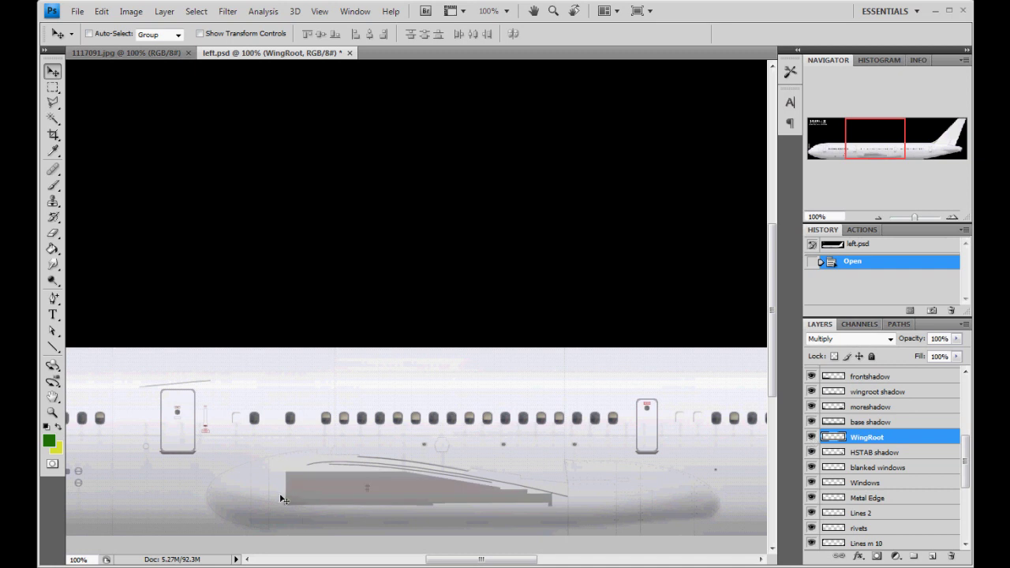
# Step: Look through the shadow layers from base shadow to rear shadow, hiding and reshowing rear shadow
pyautogui.click(872, 422)
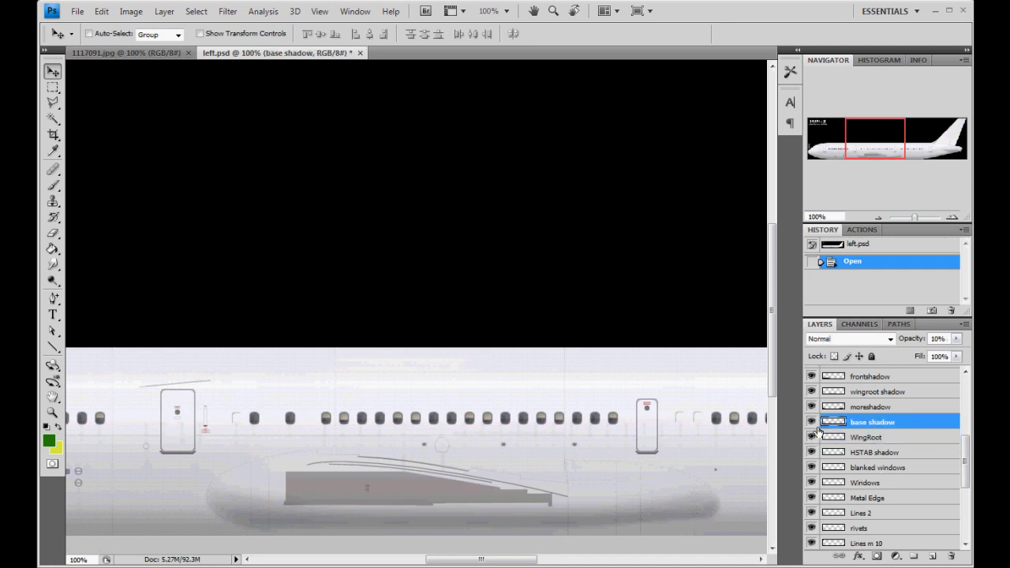
pyautogui.scroll(5, 877, 434)
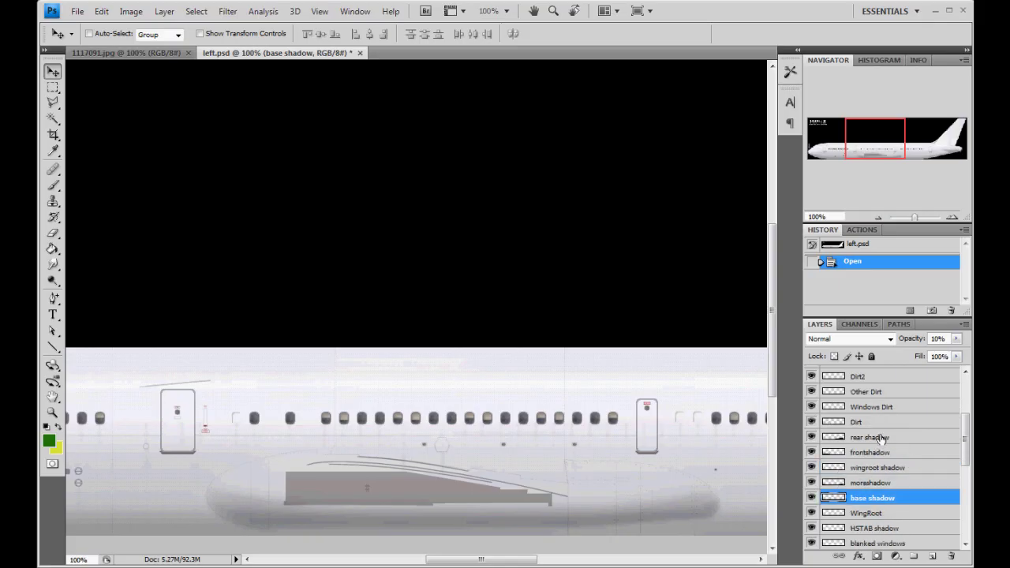
pyautogui.click(881, 440)
pyautogui.click(811, 438)
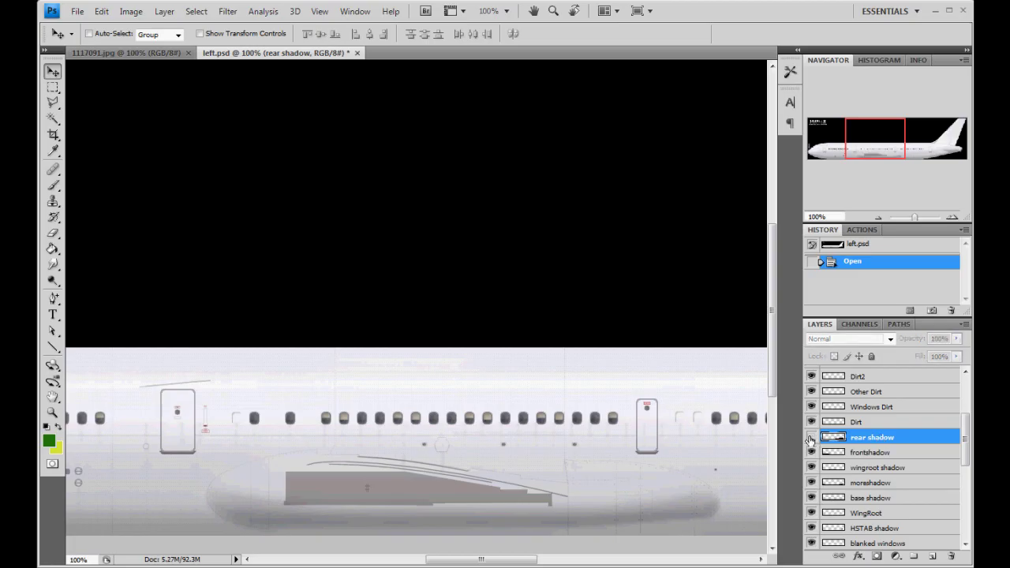
pyautogui.click(811, 438)
# Step: Hide all the dirt layers from Gutter Dirt to Dirt, keeping undermask and the shadow layers visible
pyautogui.scroll(2, 890, 489)
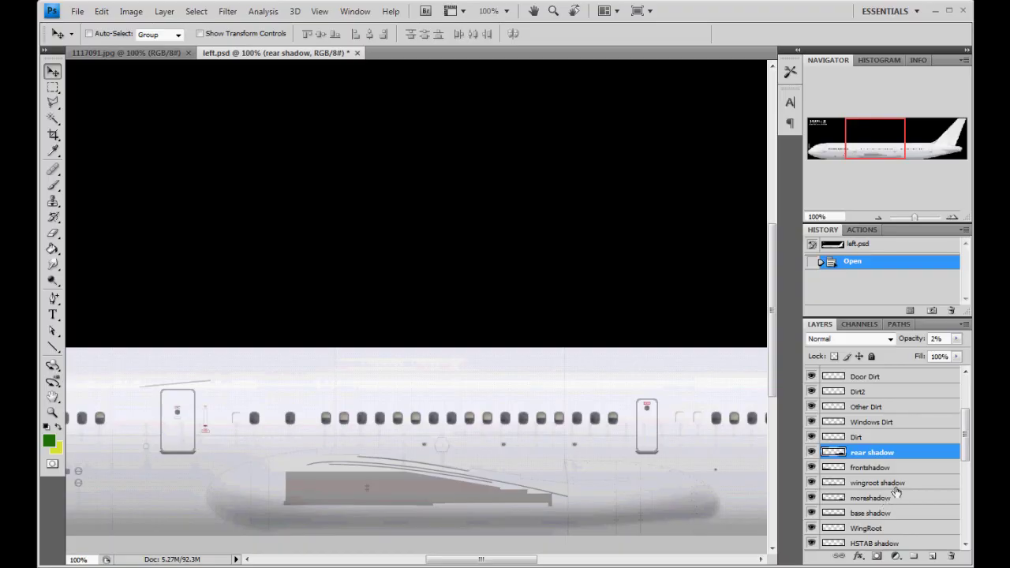
pyautogui.scroll(2, 897, 497)
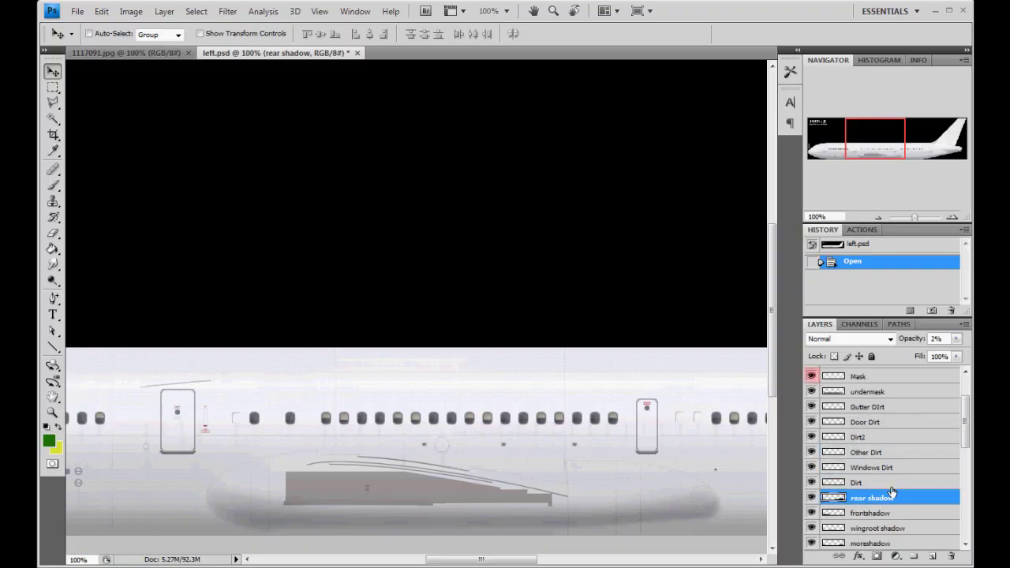
pyautogui.click(882, 483)
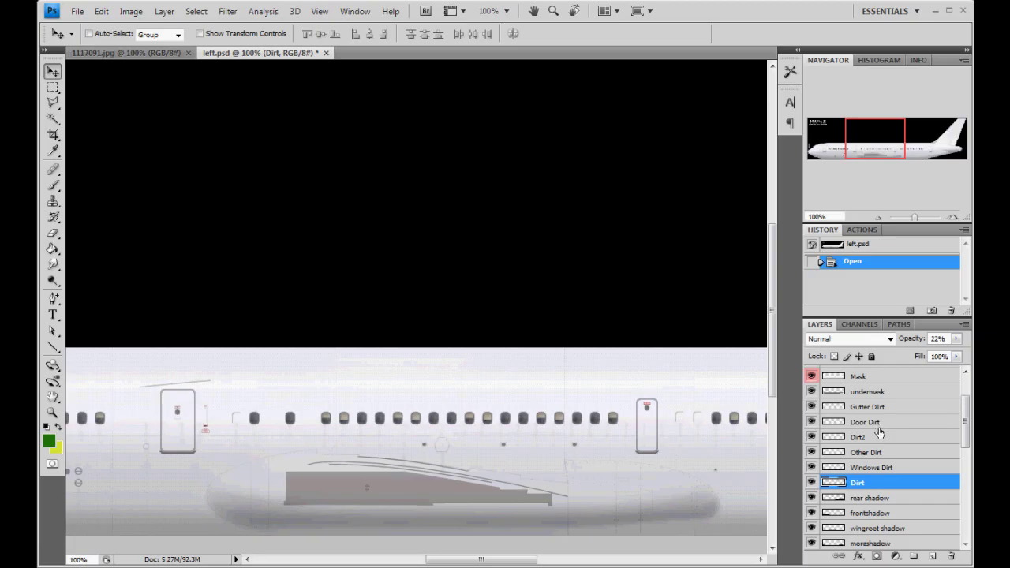
pyautogui.moveTo(876, 139); pyautogui.dragTo(877, 161)
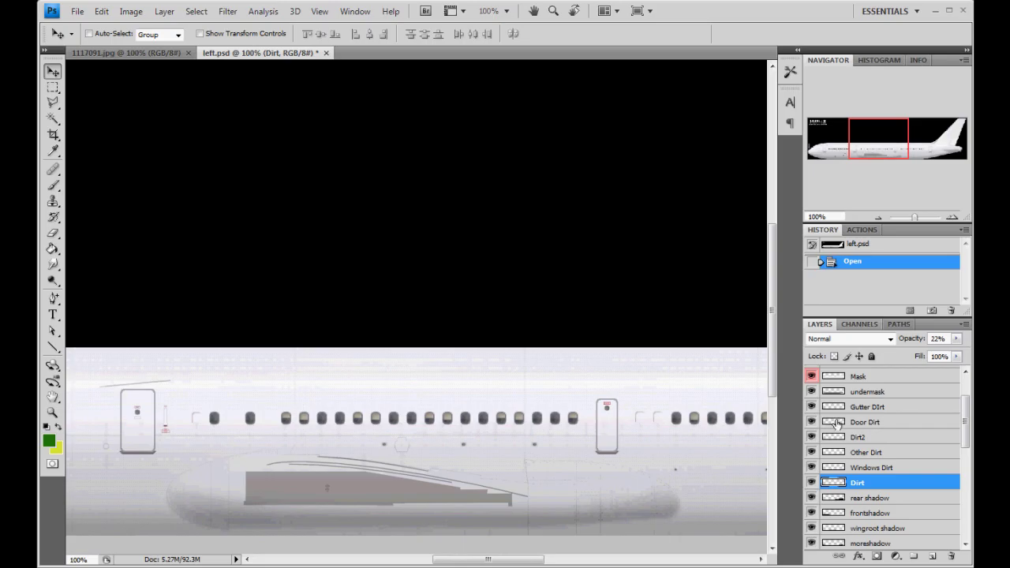
pyautogui.moveTo(811, 406); pyautogui.dragTo(811, 482)
pyautogui.moveTo(890, 128); pyautogui.dragTo(885, 128)
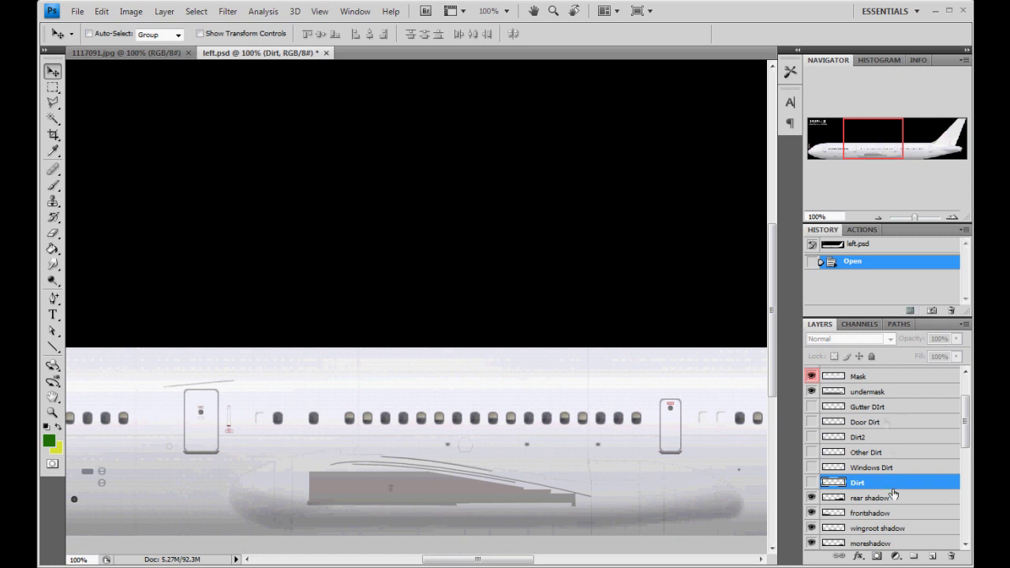
pyautogui.scroll(3, 875, 466)
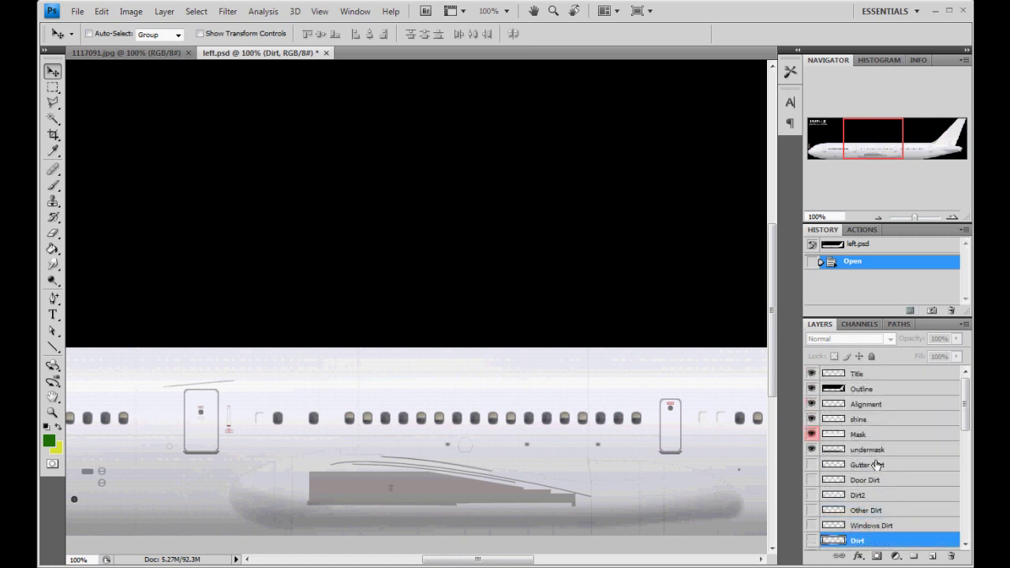
# Step: Look through the undermask, Mask and shine layers, hiding and reshowing Mask to inspect its effect on the fuselage
pyautogui.click(879, 453)
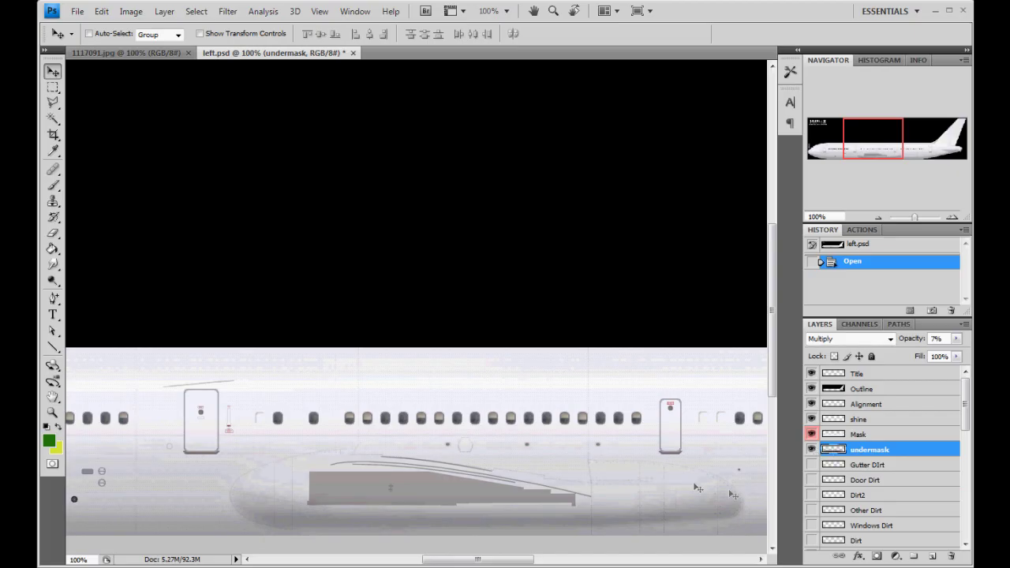
pyautogui.click(876, 434)
pyautogui.click(811, 435)
pyautogui.click(811, 434)
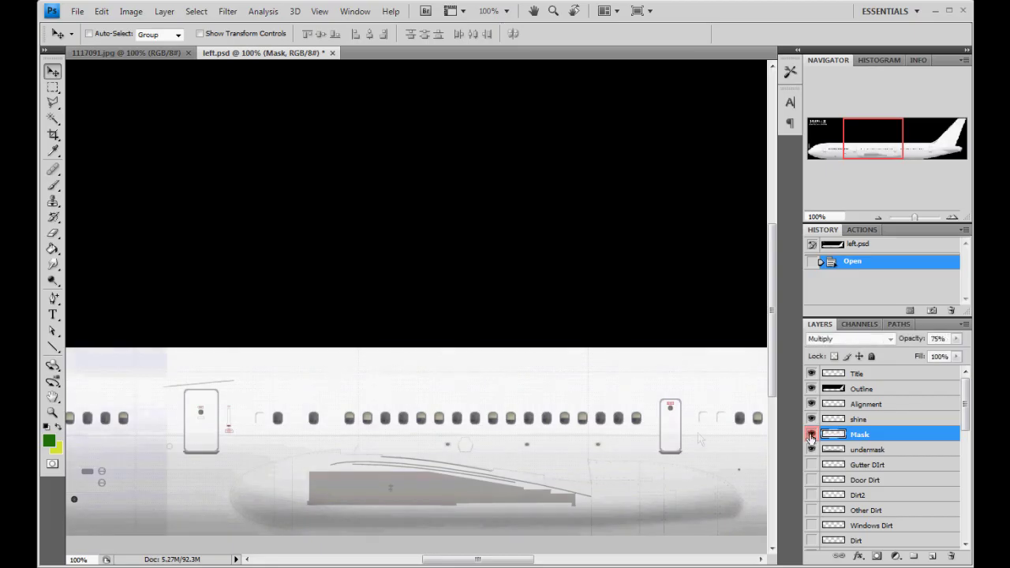
pyautogui.click(885, 420)
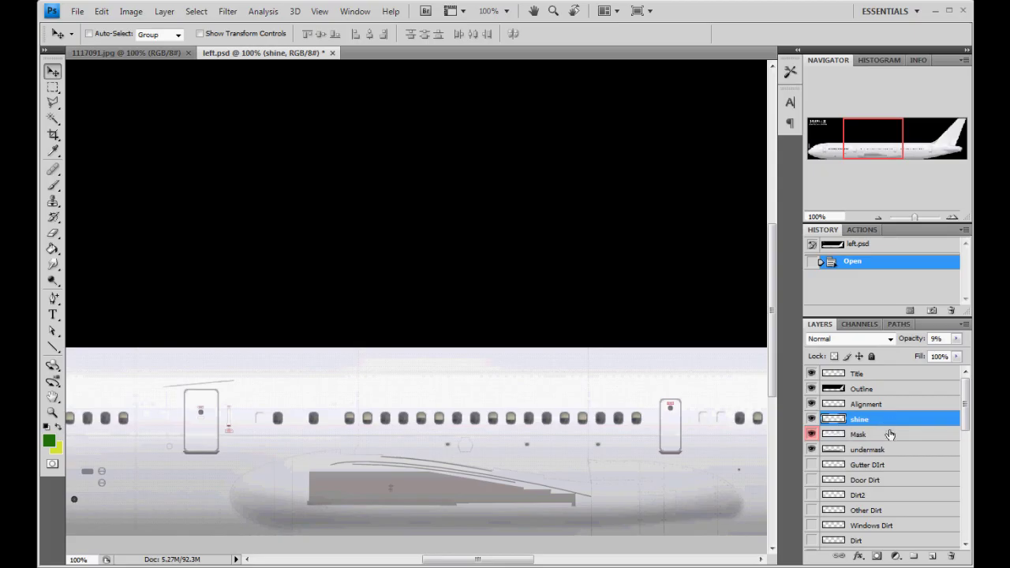
# Step: Inspect the Alignment and Outline layers around the tail by hiding and reshowing each of them
pyautogui.moveTo(851, 126); pyautogui.dragTo(904, 128)
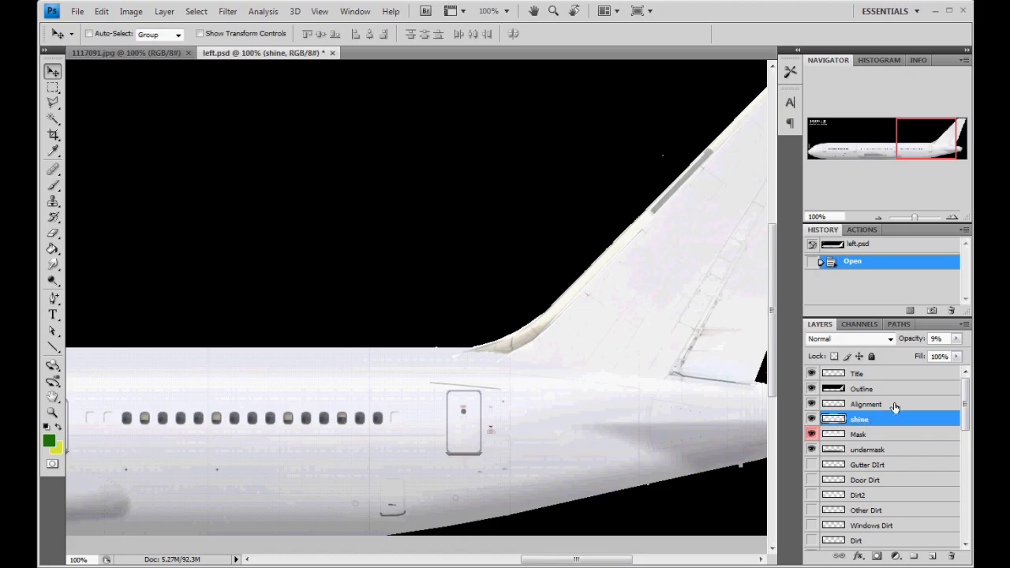
pyautogui.click(895, 407)
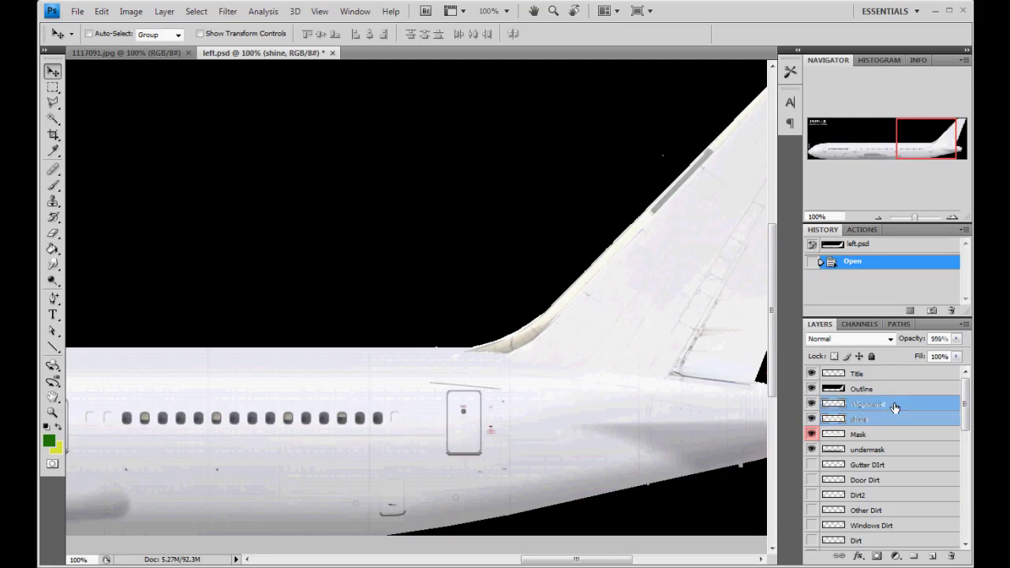
pyautogui.moveTo(900, 125); pyautogui.dragTo(911, 125)
pyautogui.click(811, 403)
pyautogui.click(812, 404)
pyautogui.click(813, 389)
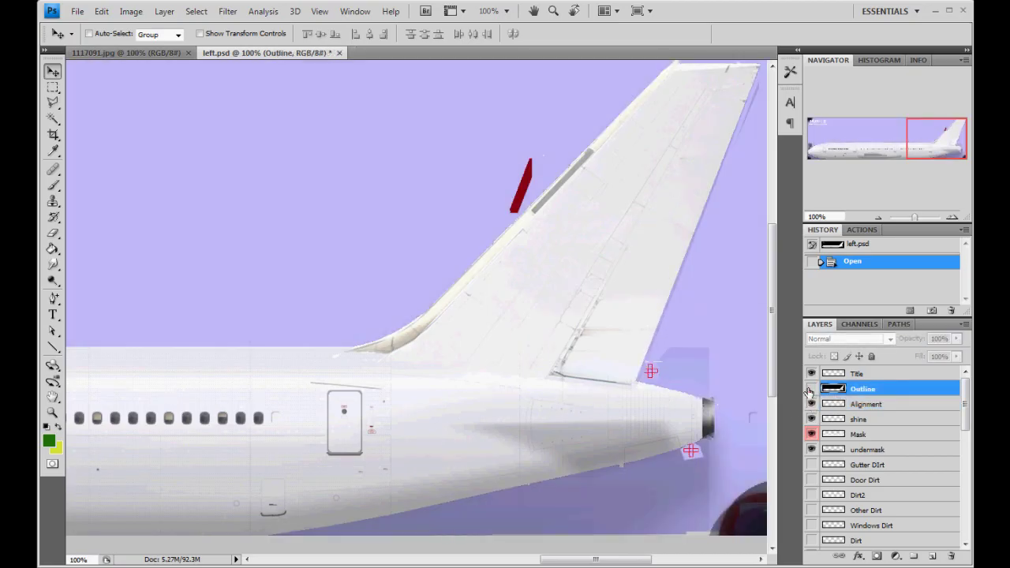
pyautogui.click(810, 389)
# Step: Select the Title layer to check the logo text above the nose, and locate the :::PAINT HERE::: layer in the stack
pyautogui.click(859, 374)
pyautogui.moveTo(936, 141); pyautogui.dragTo(810, 142)
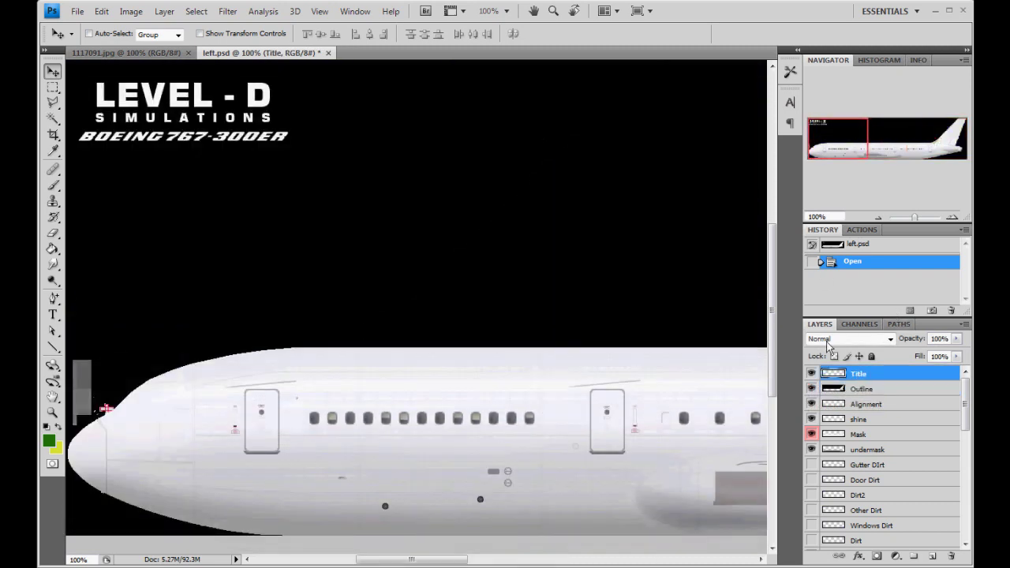
pyautogui.click(812, 374)
pyautogui.moveTo(828, 152); pyautogui.dragTo(818, 194)
pyautogui.scroll(-10, 840, 478)
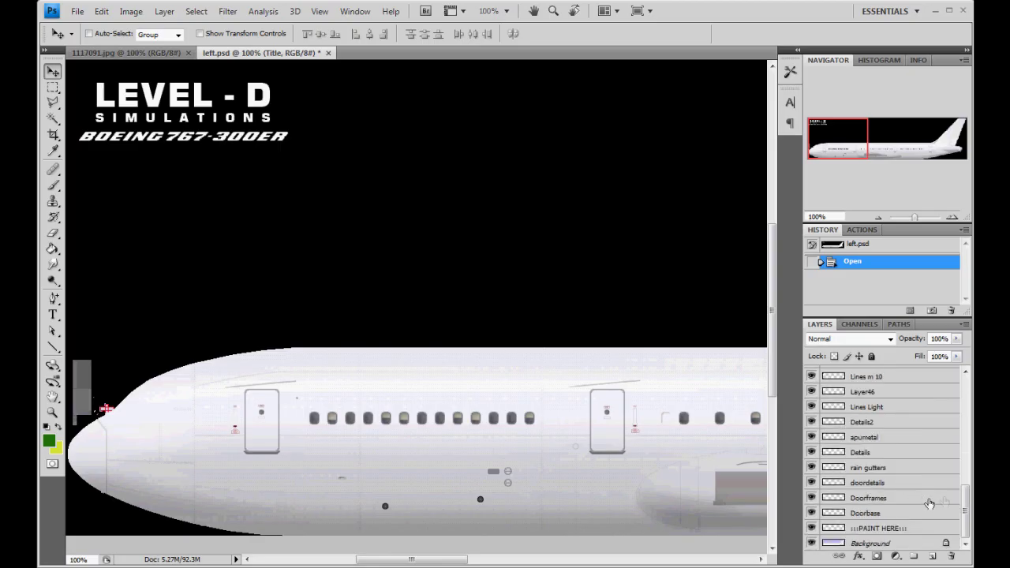
pyautogui.moveTo(965, 508)
pyautogui.mouseDown()
pyautogui.moveTo(968, 394)
pyautogui.moveTo(966, 509)
pyautogui.mouseUp()
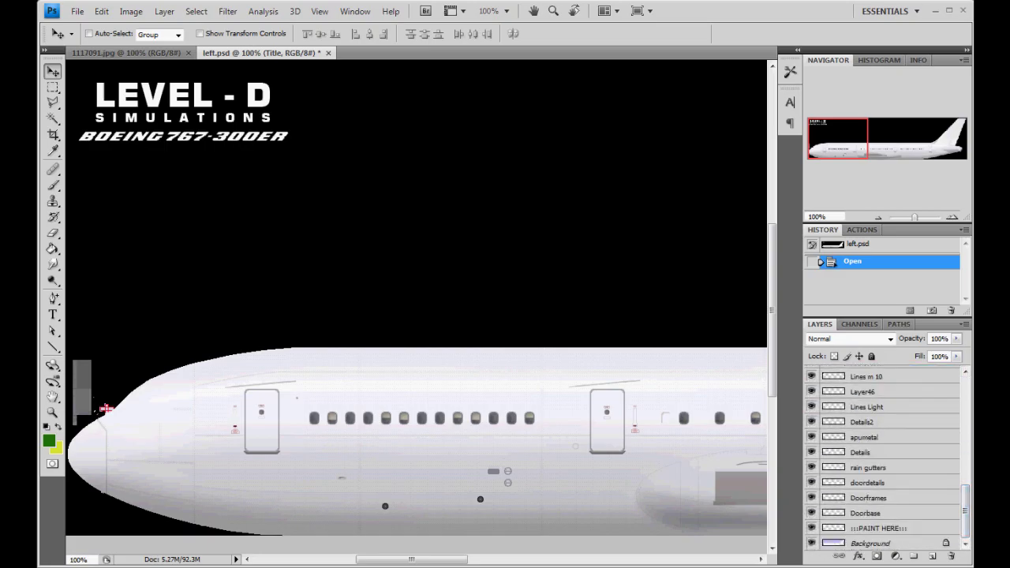